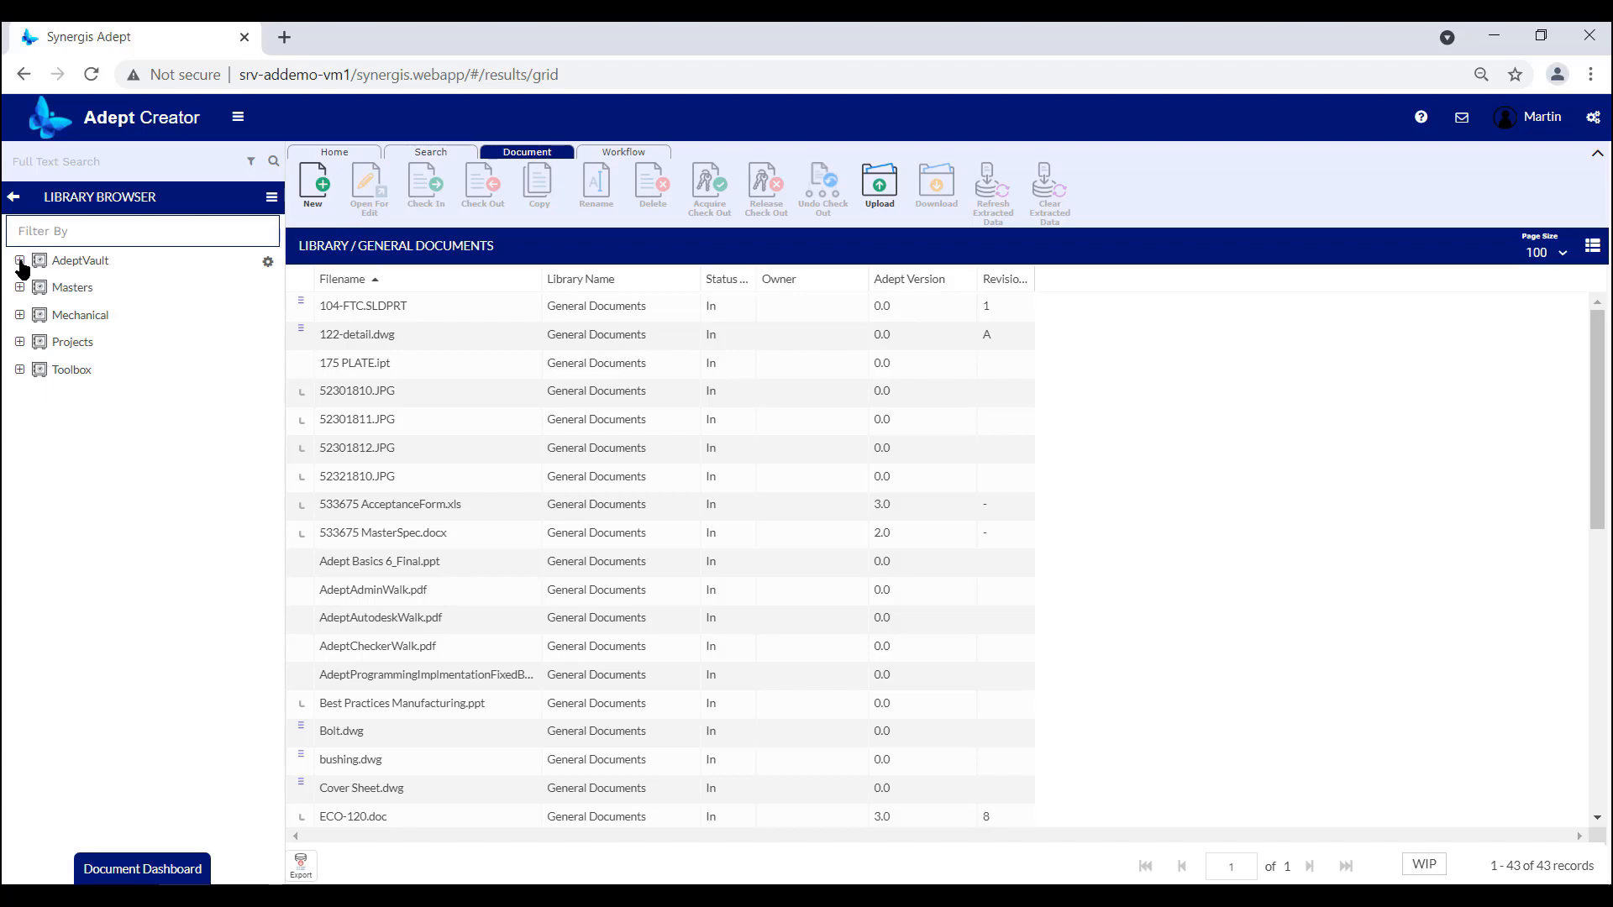
Expand the Designs library in AdeptVault and list the files in Designs\AutoCAD.
click(20, 261)
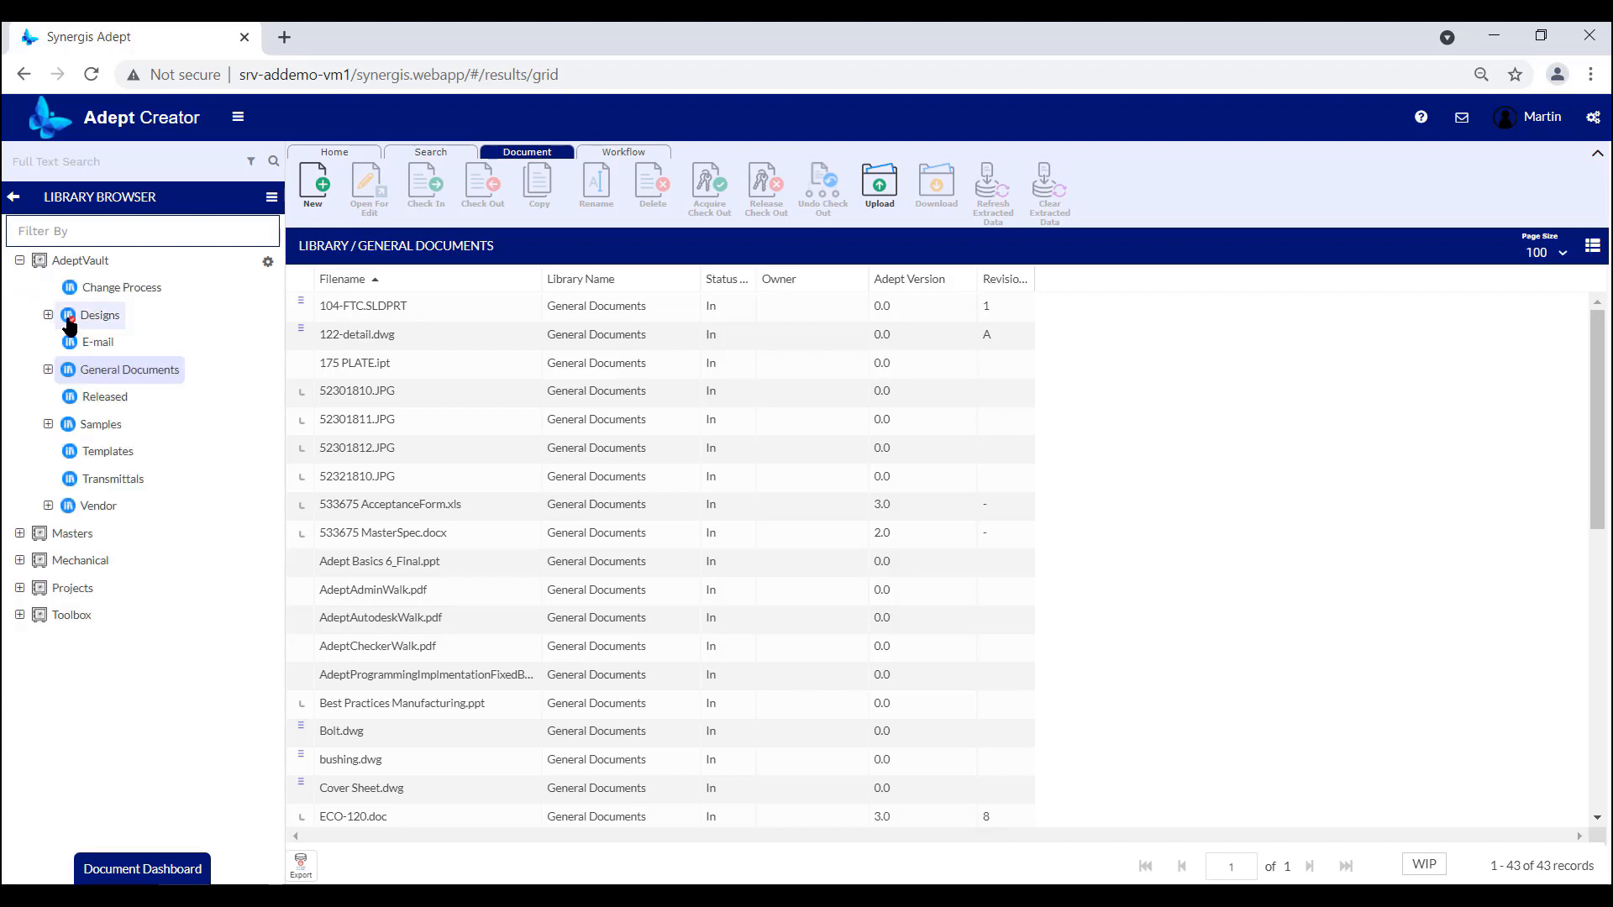
click(49, 316)
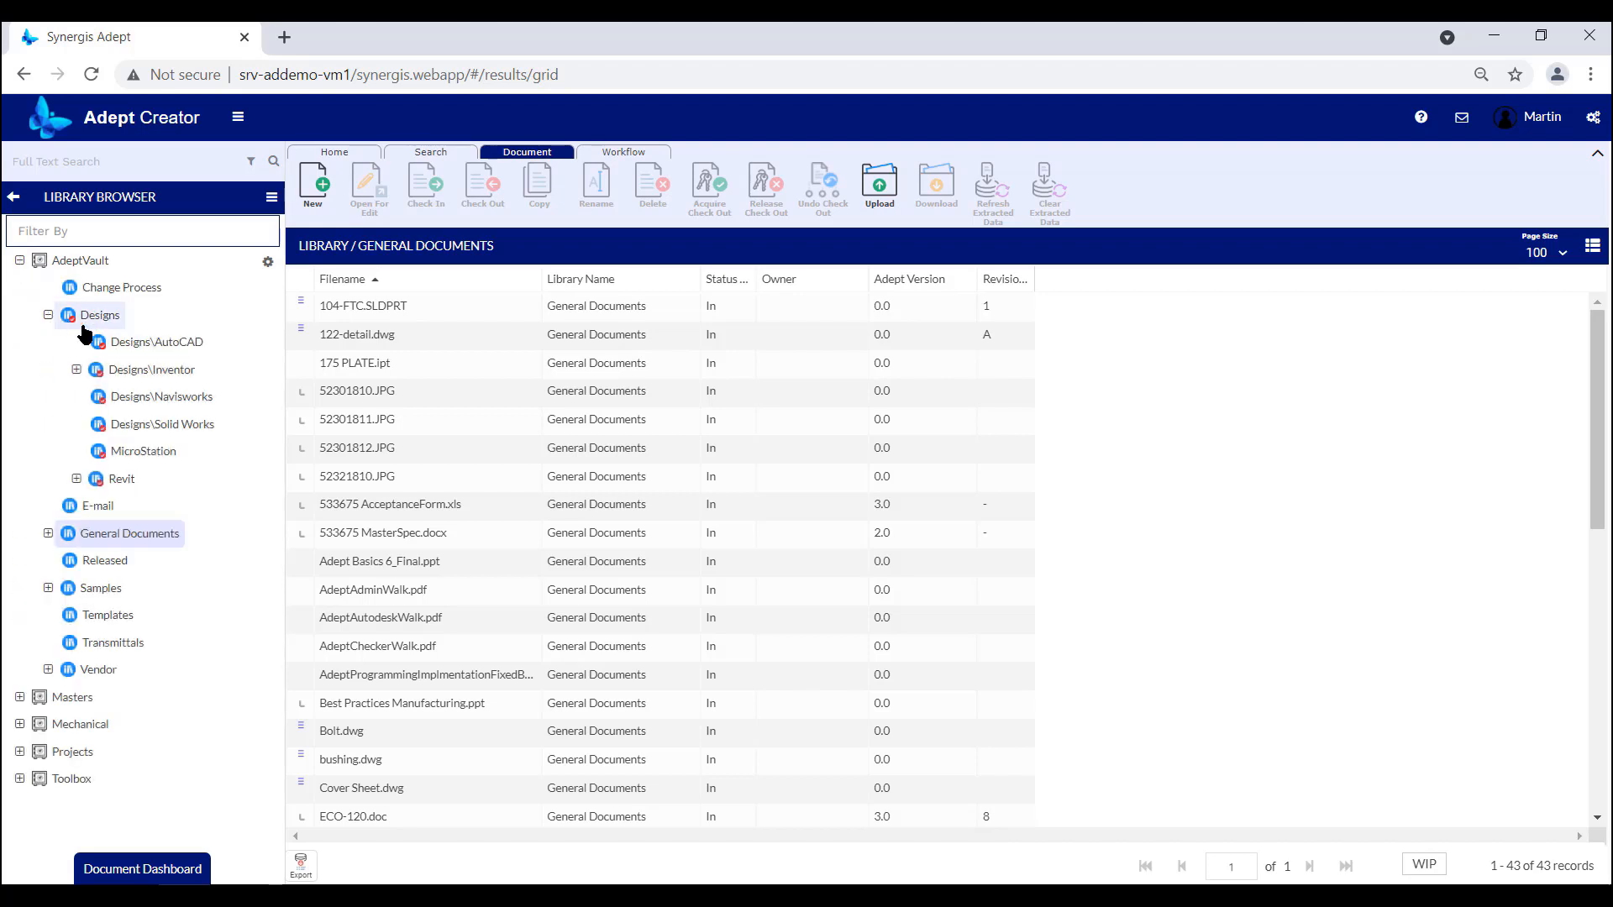
click(157, 344)
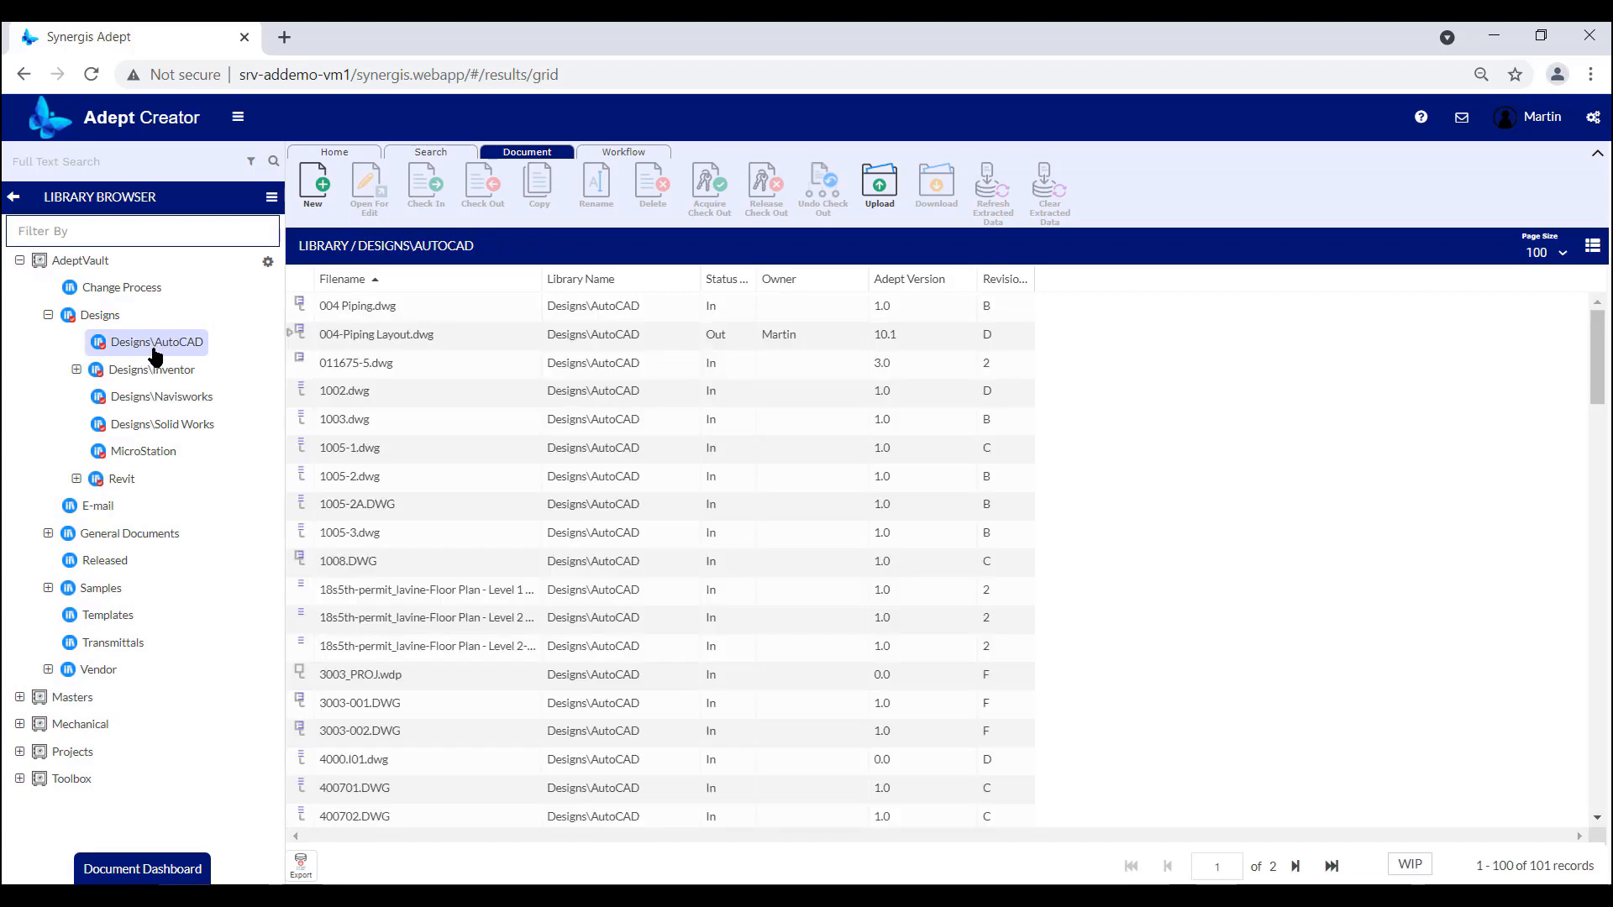
Check out 533675 AcceptanceForm.xls from the General Documents library to the default personal work area.
click(150, 537)
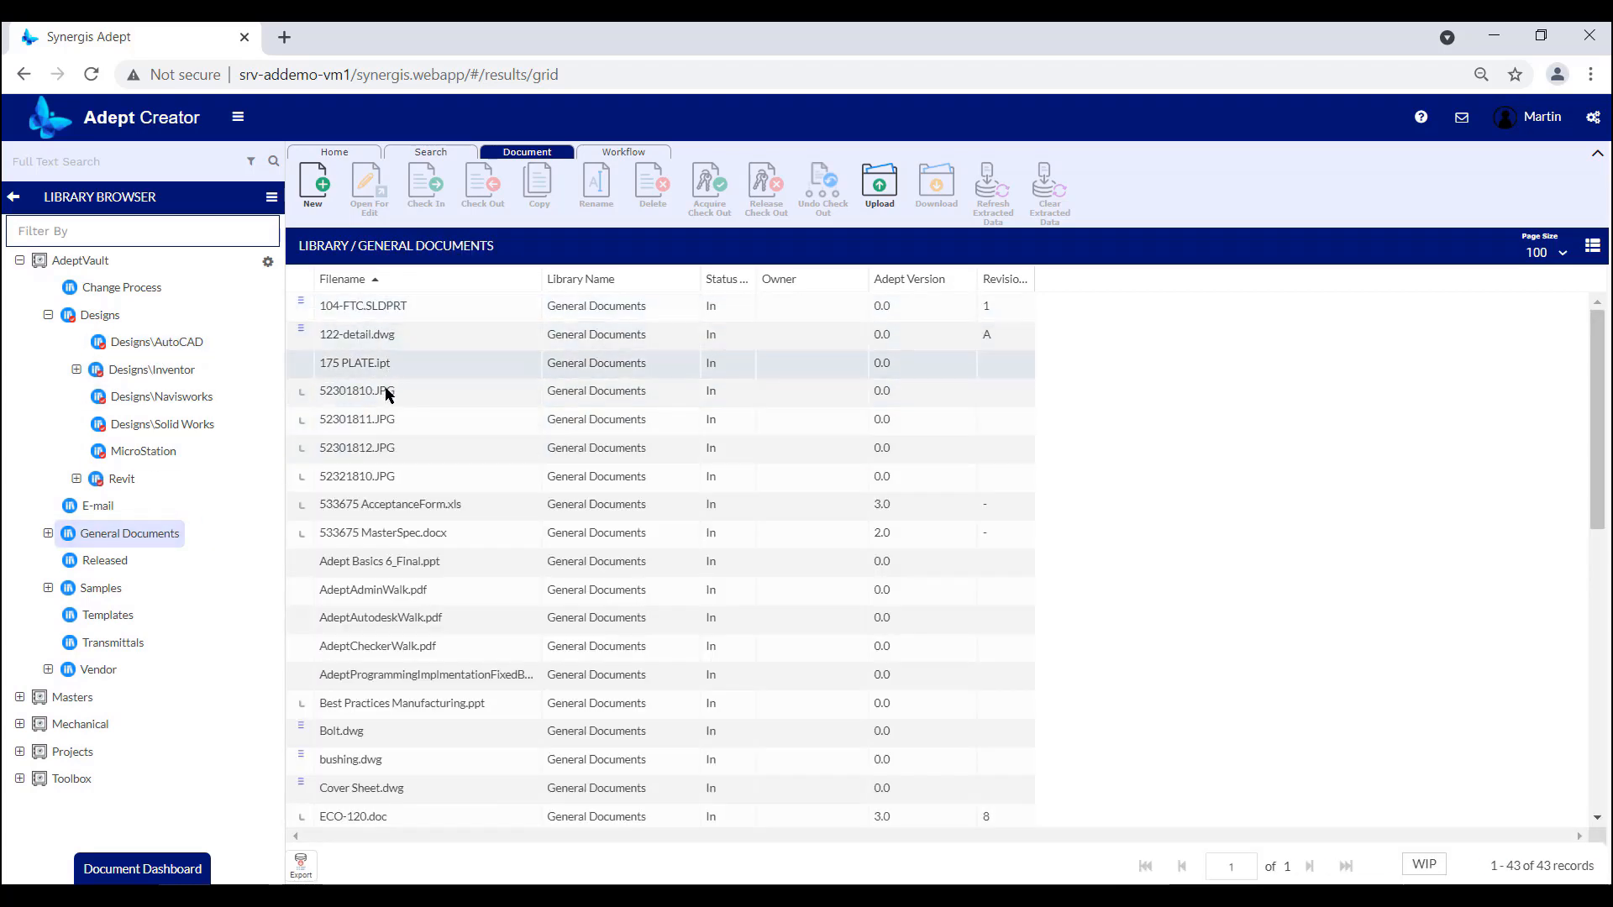
click(382, 504)
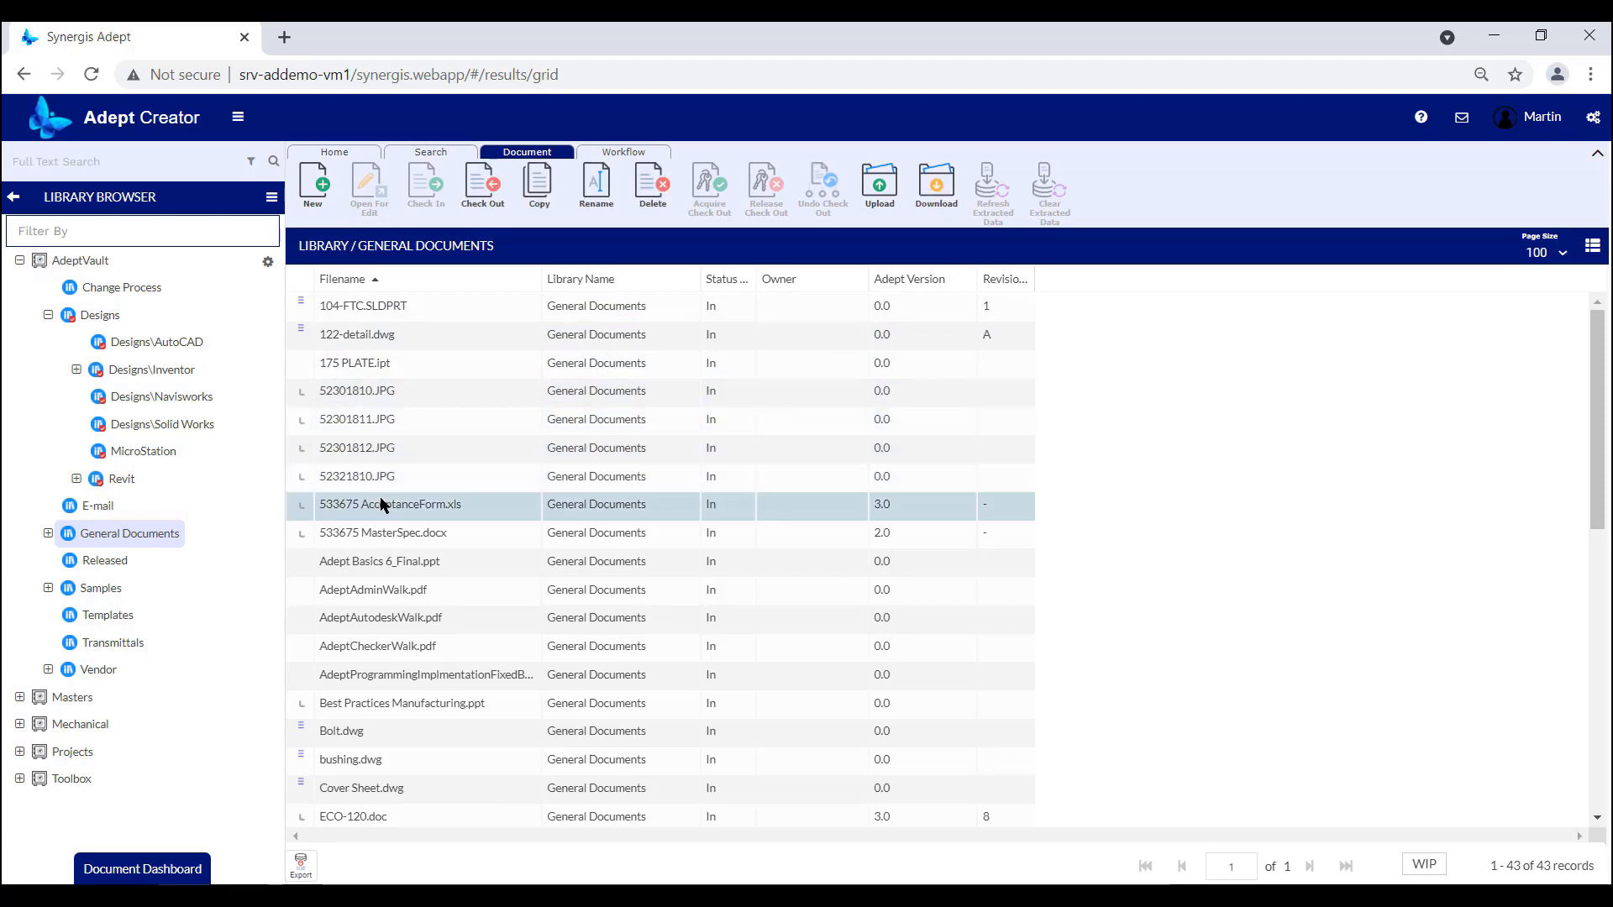
click(475, 195)
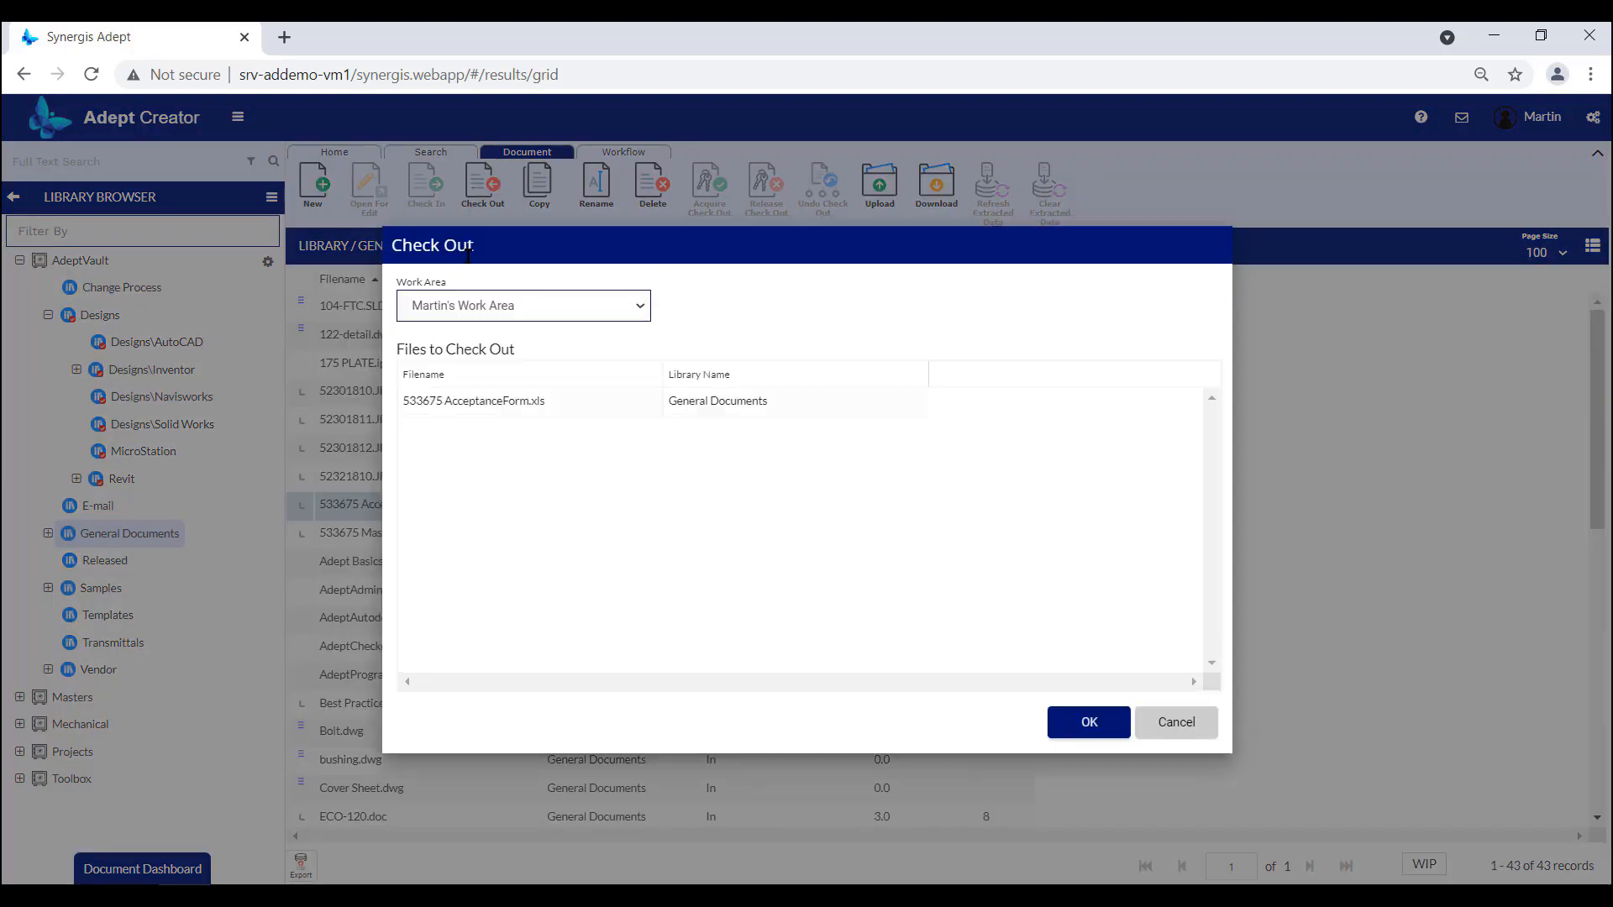
click(1090, 724)
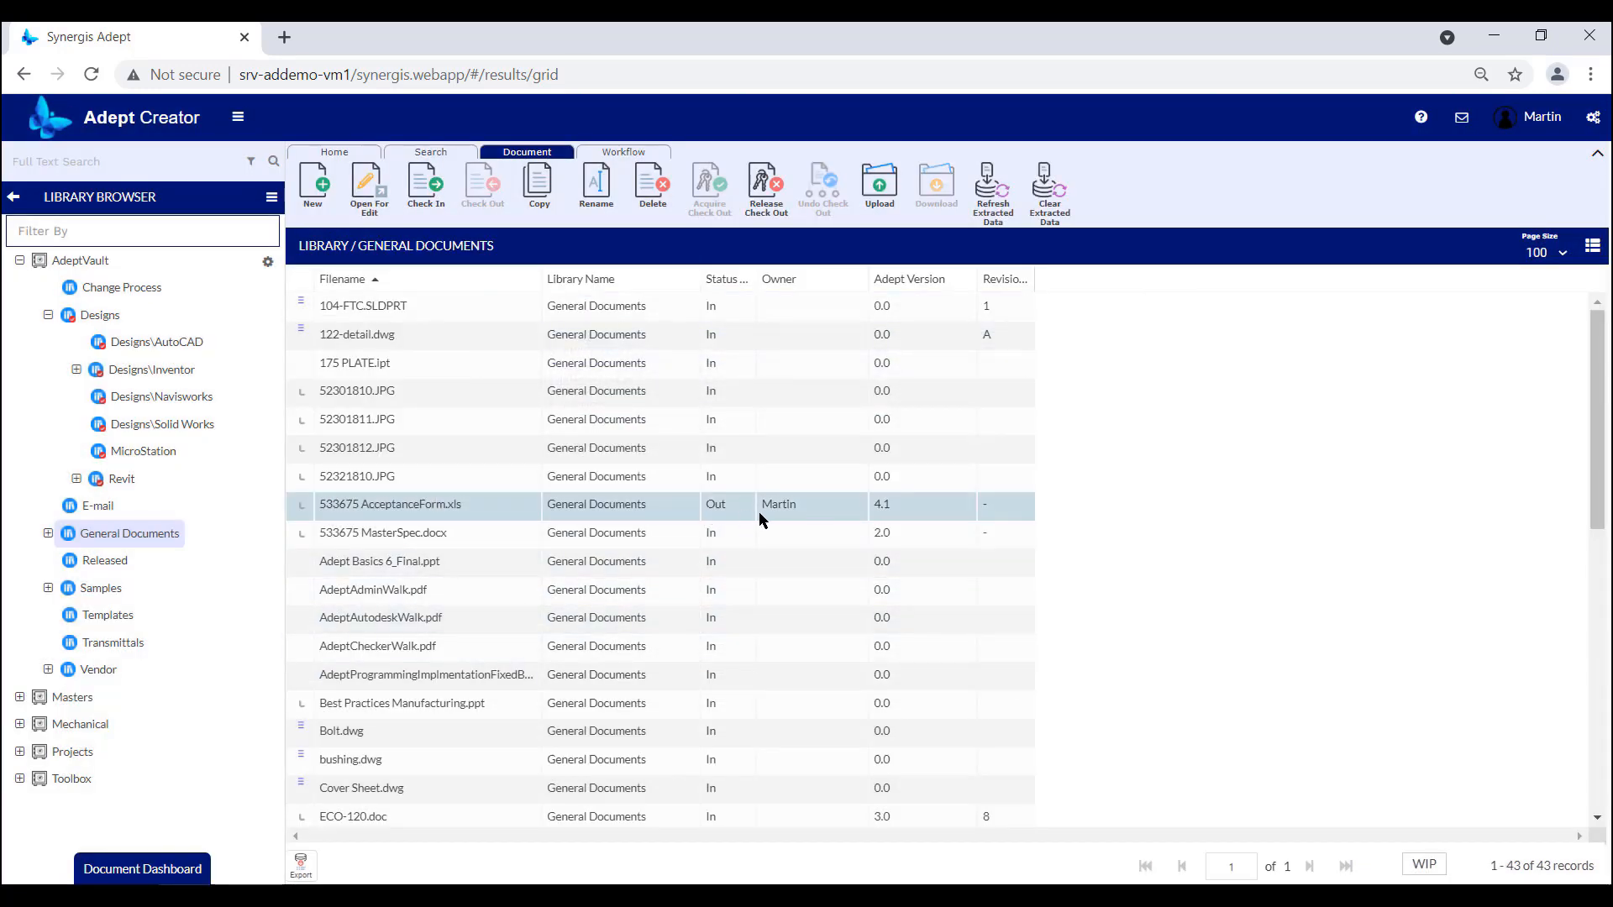
Open the personal work area to view the documents that are currently checked out.
click(15, 200)
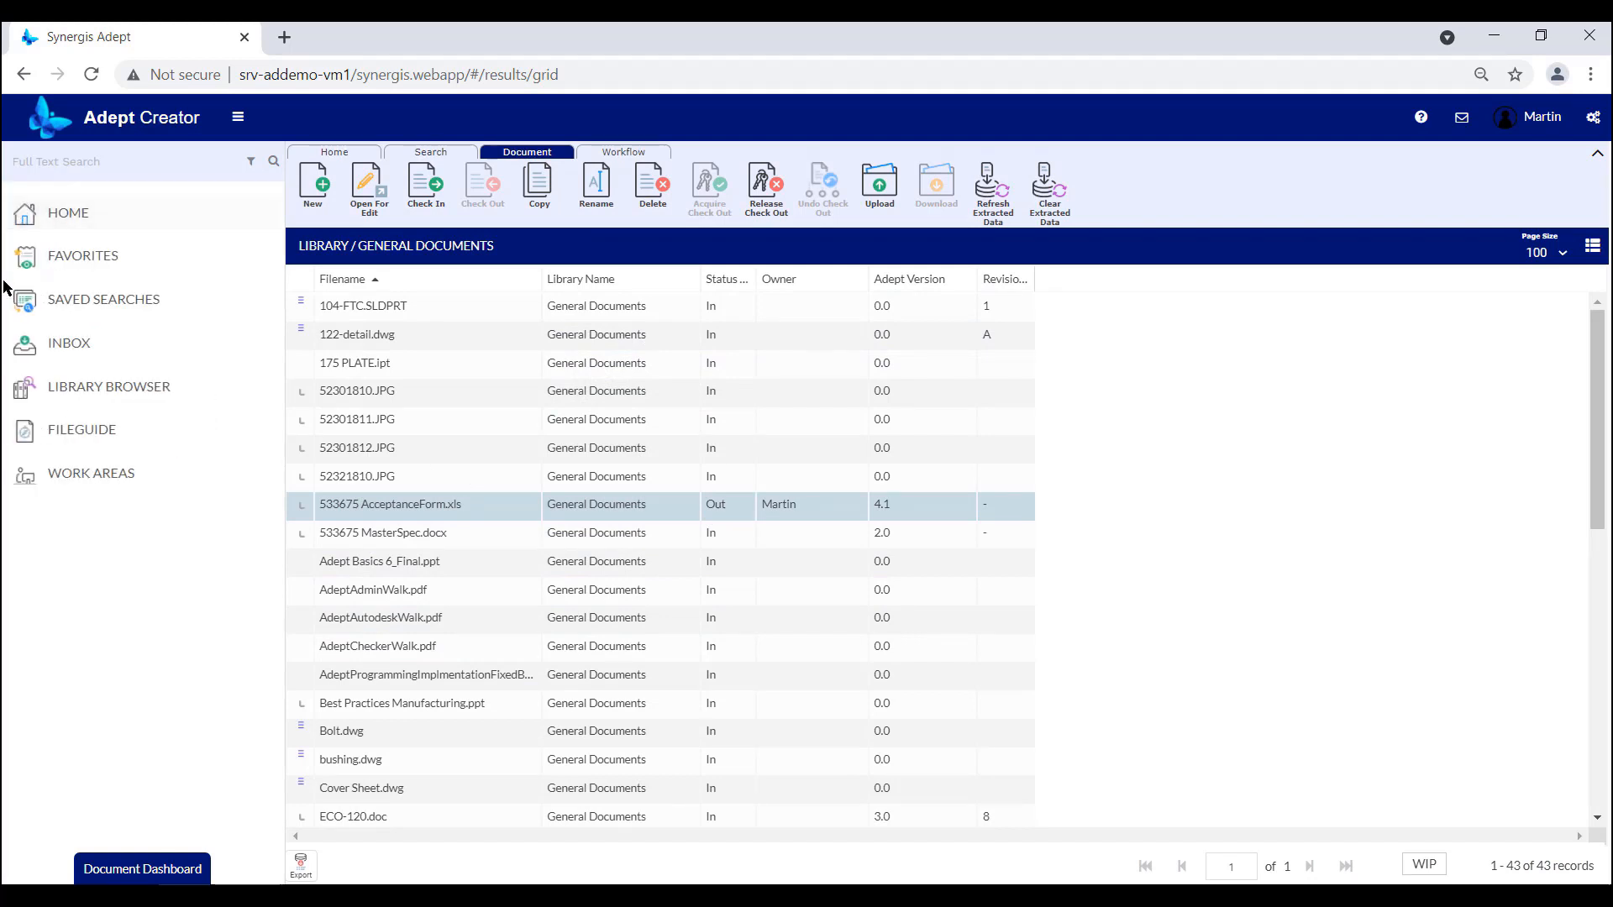
click(69, 476)
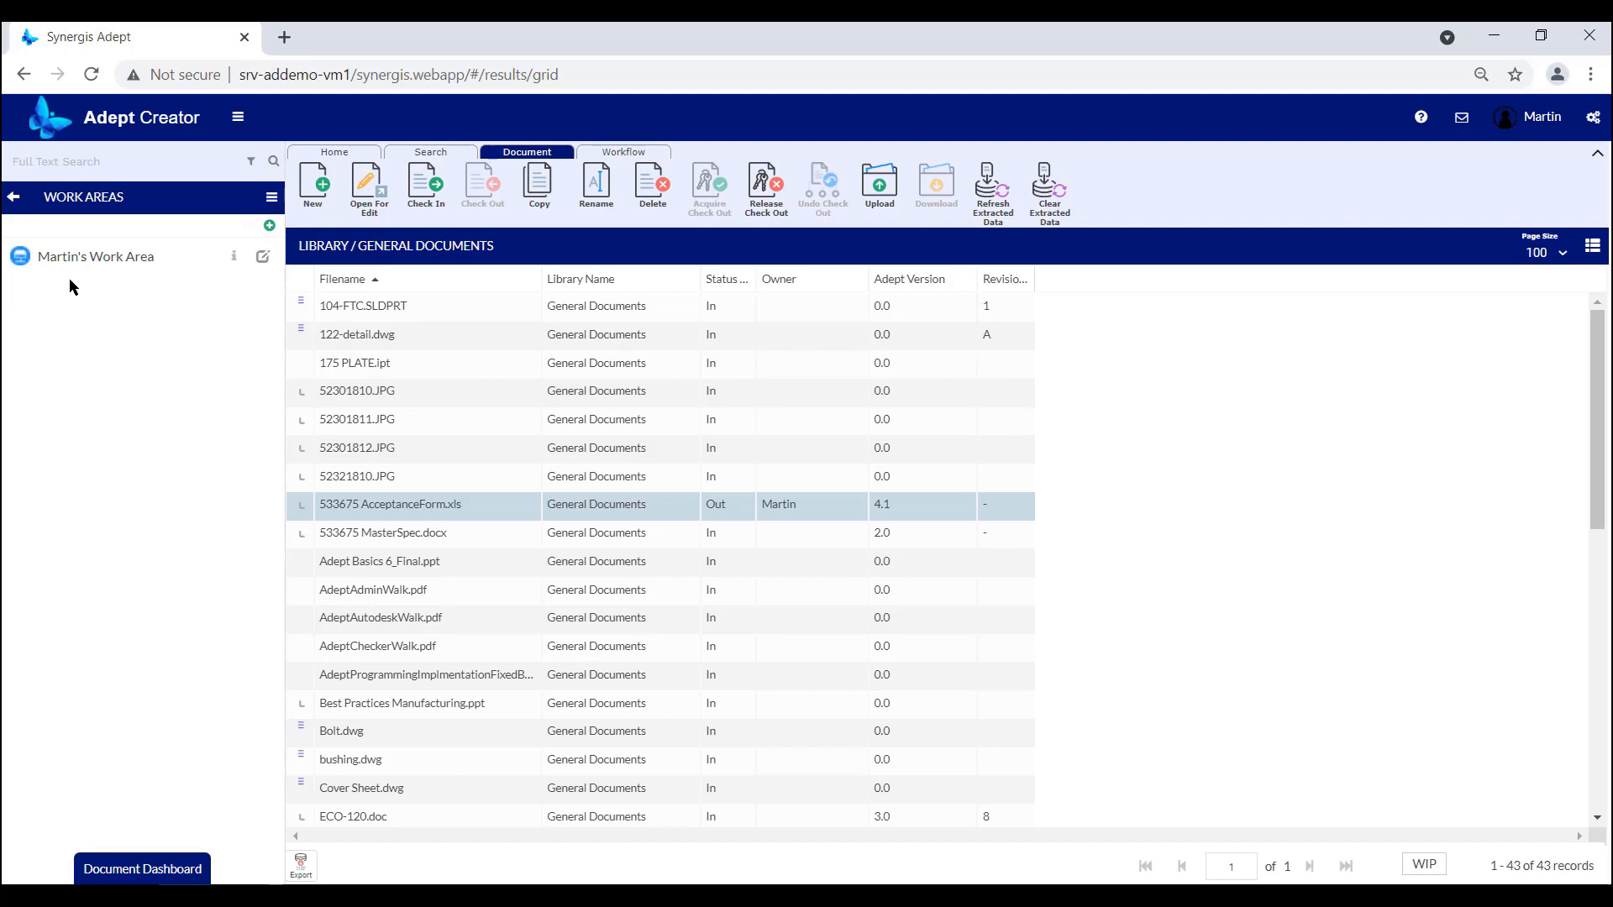
click(73, 262)
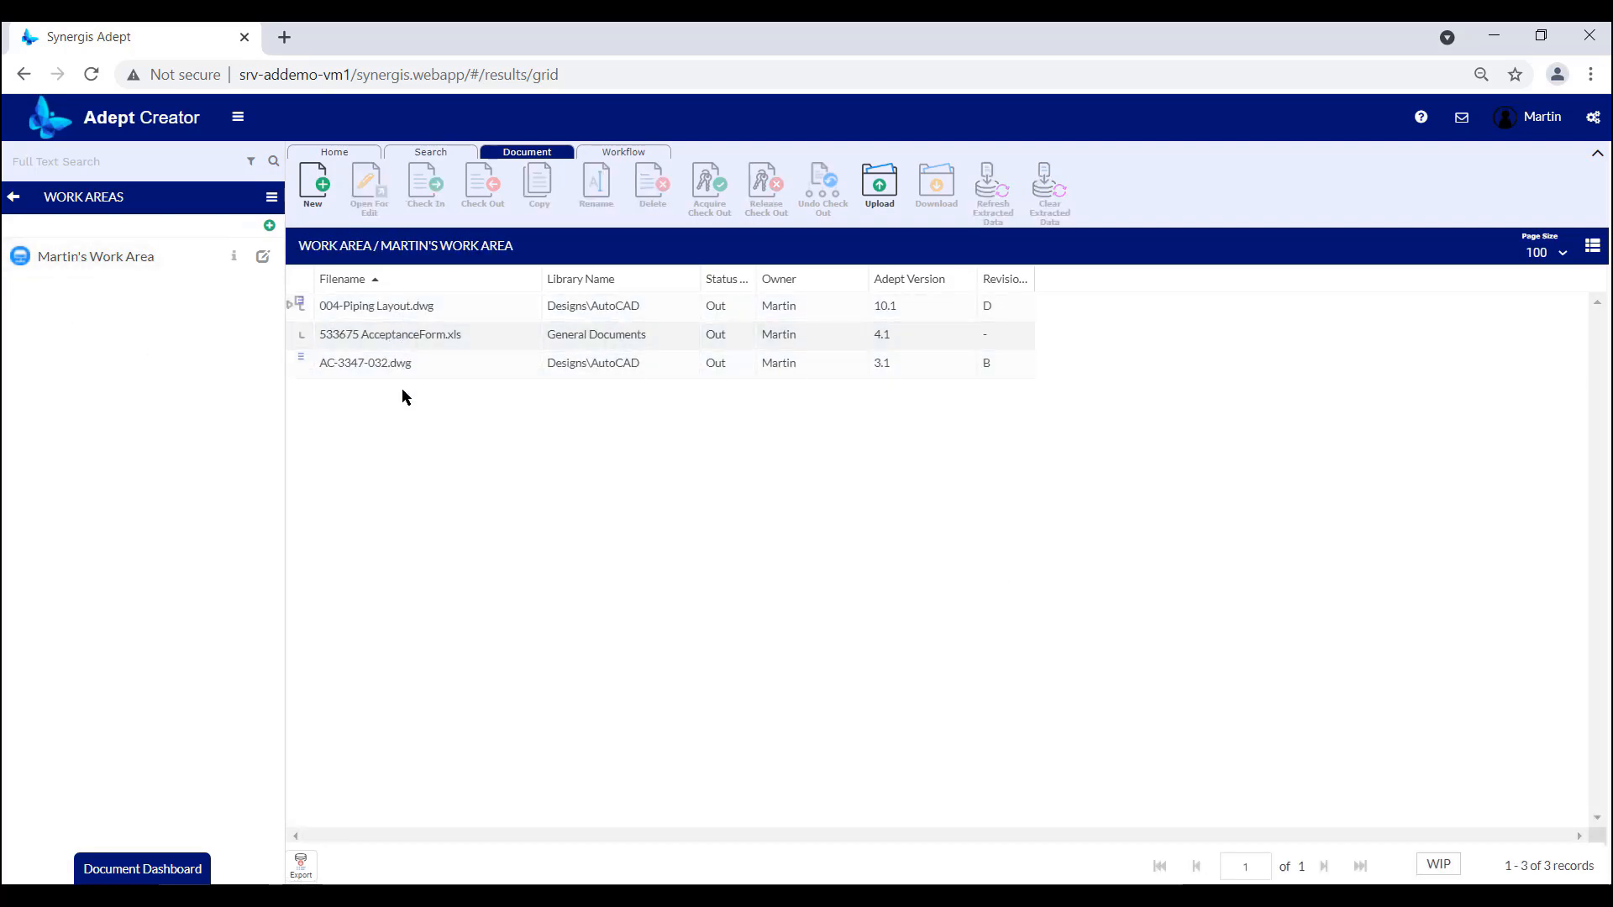
click(126, 267)
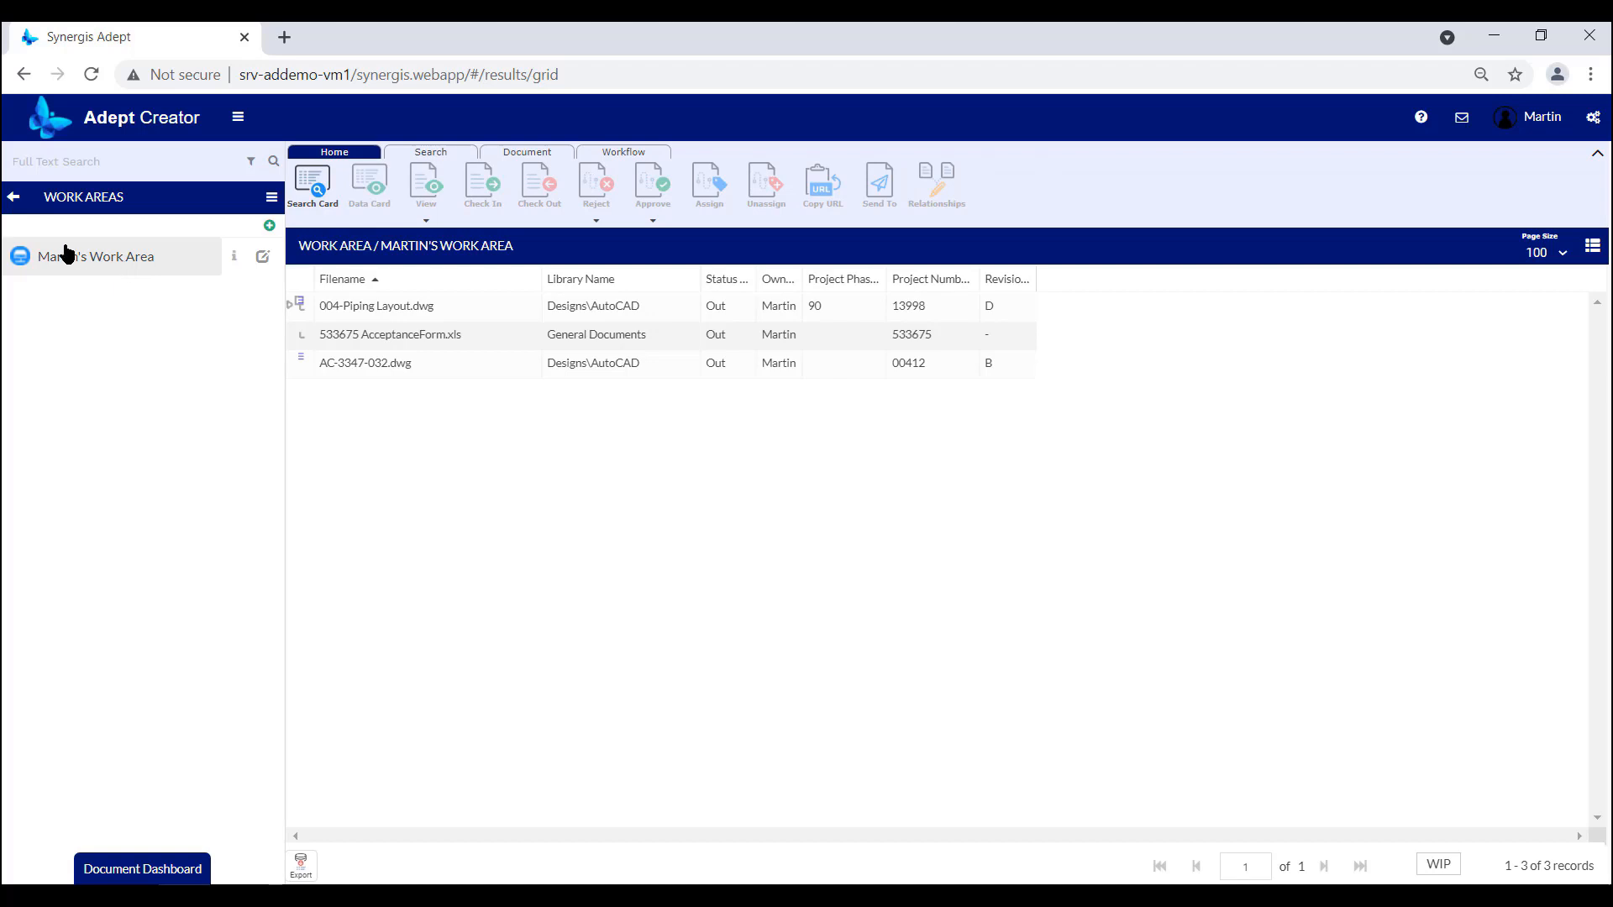
Return to the General Documents library and check in 533675 AcceptanceForm.xls with the default options.
click(14, 200)
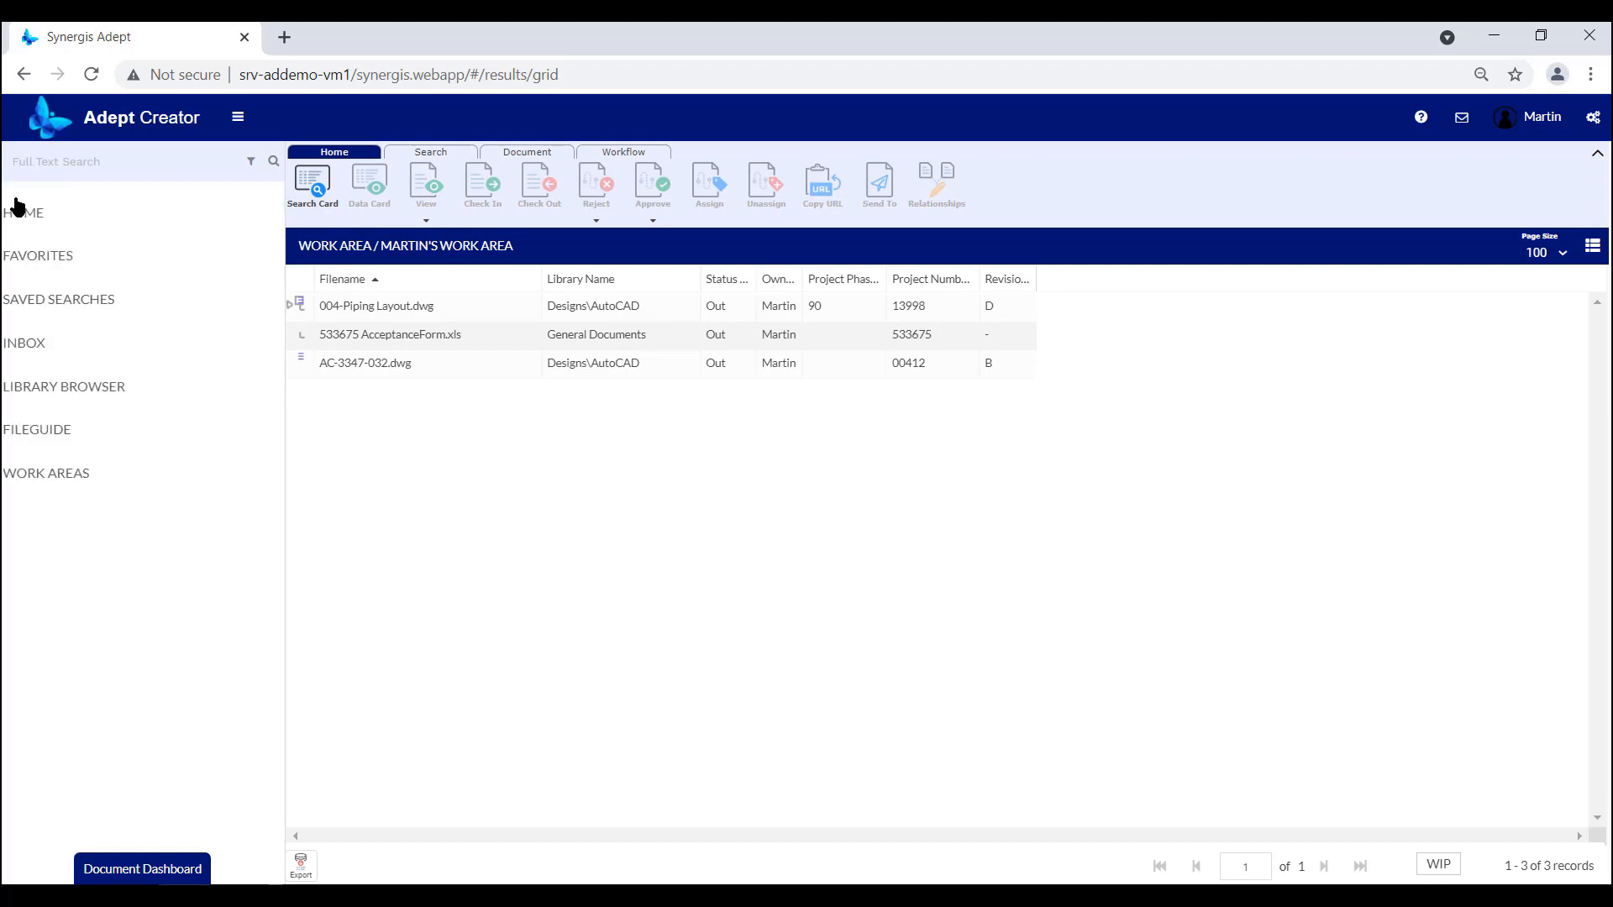
click(71, 383)
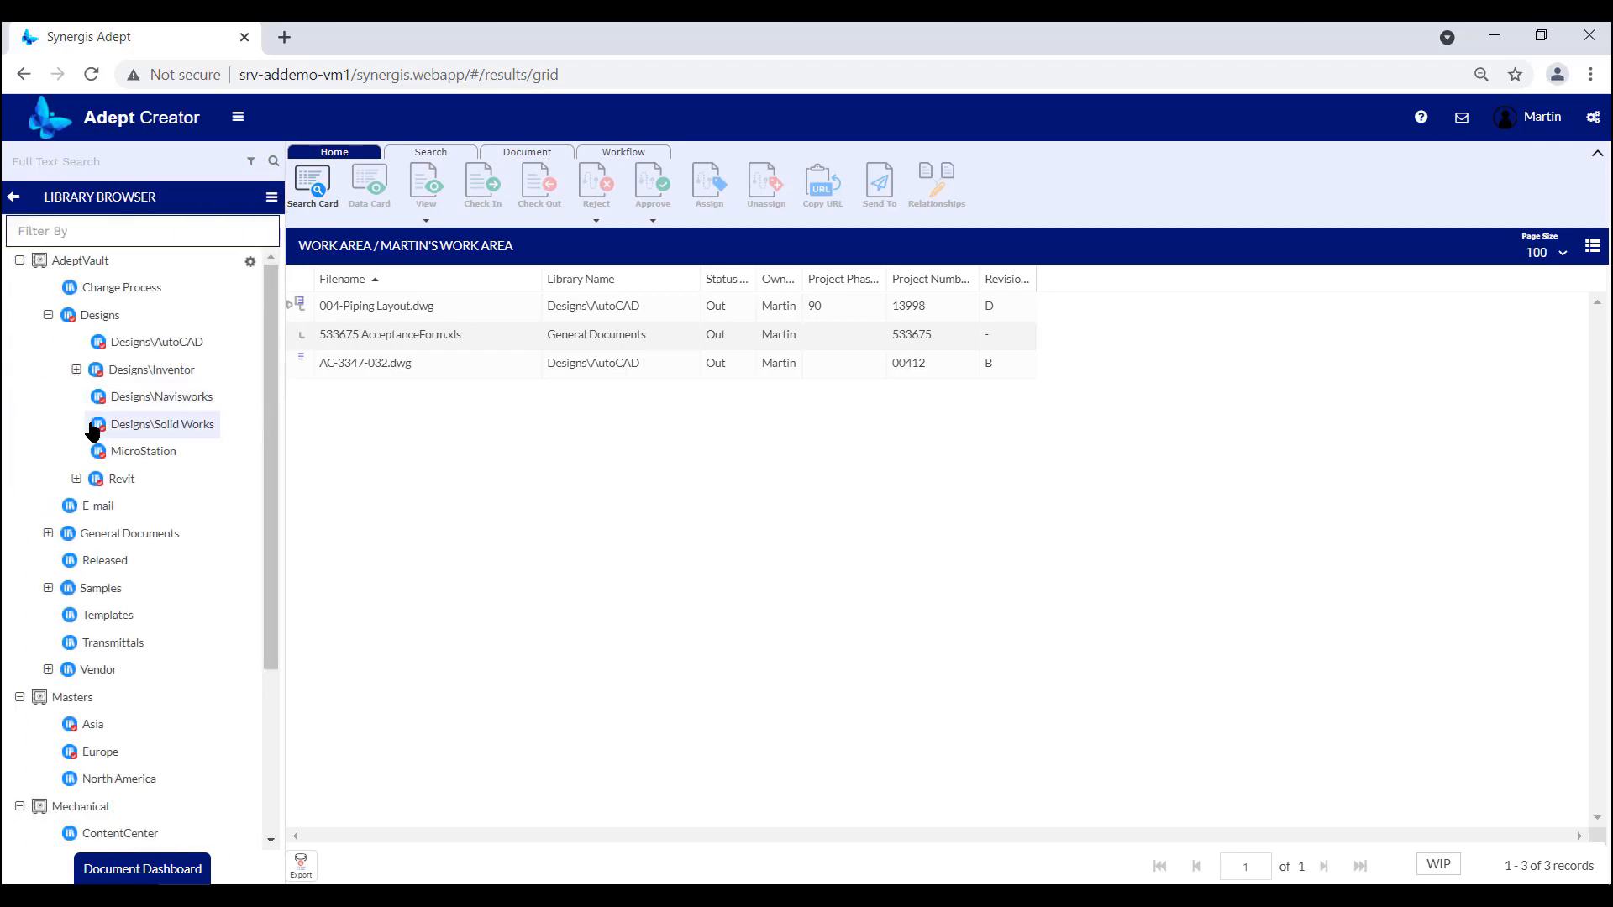
click(122, 536)
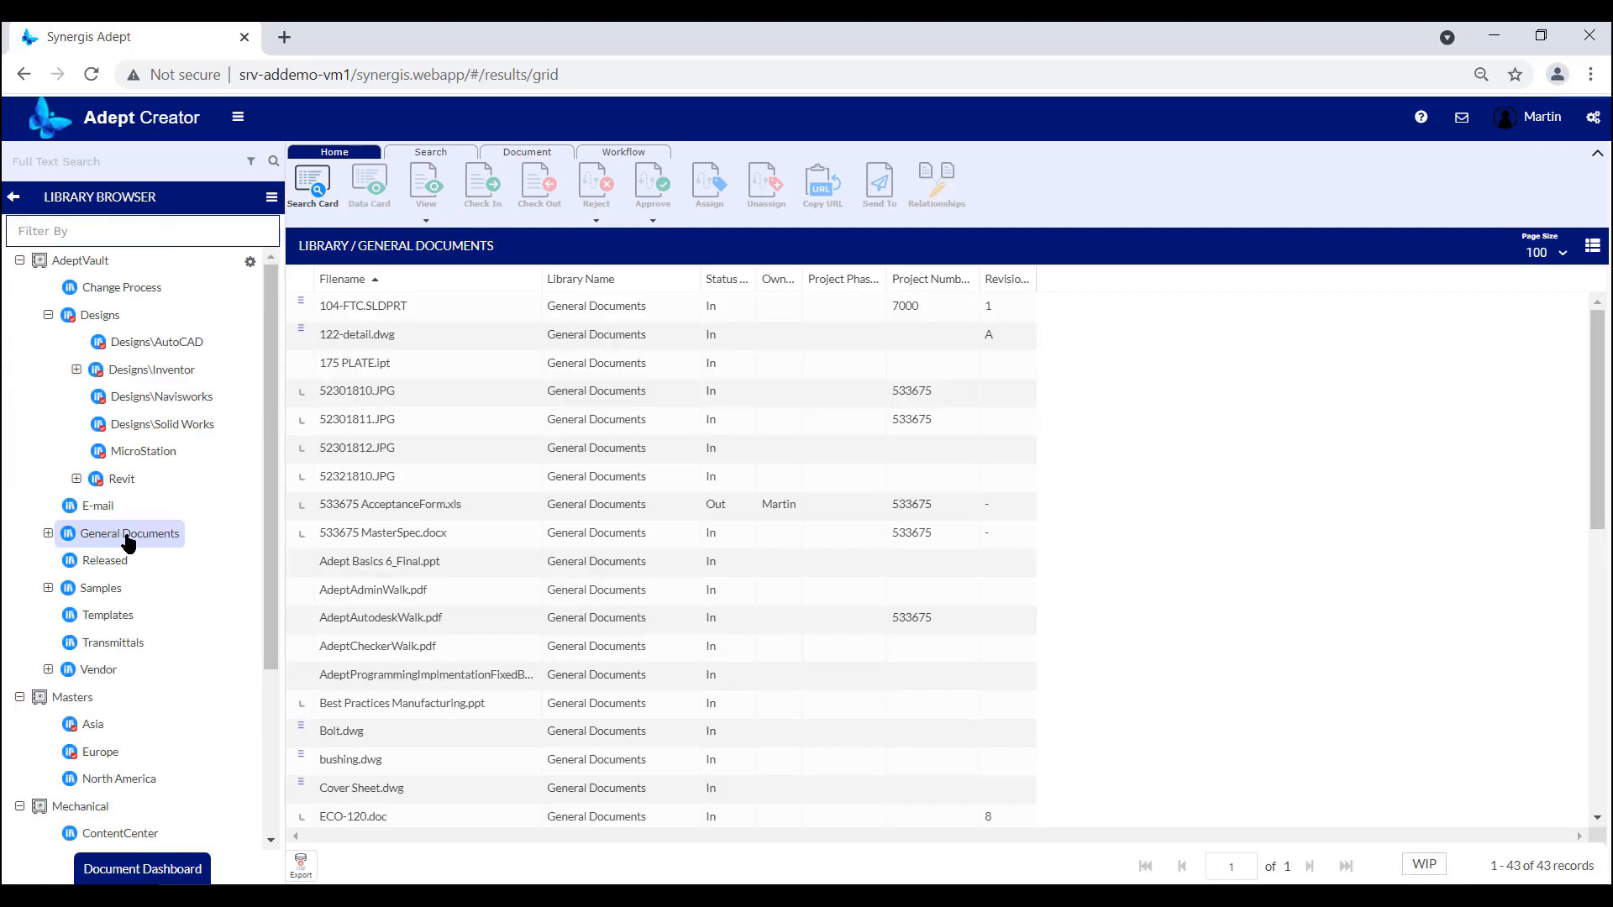
click(329, 503)
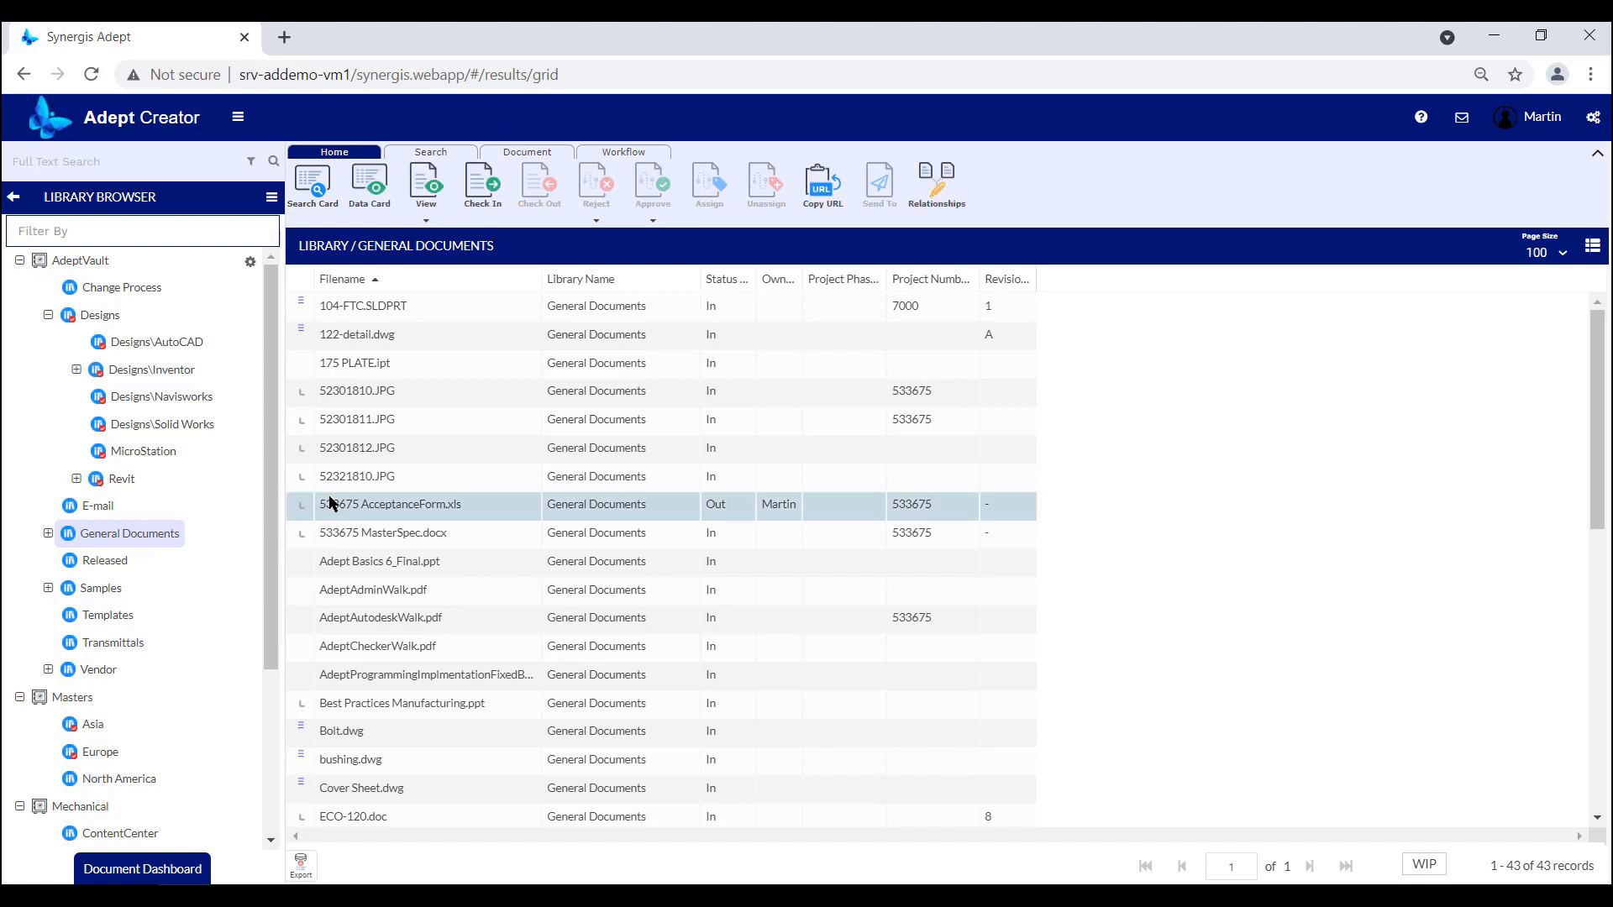
click(485, 193)
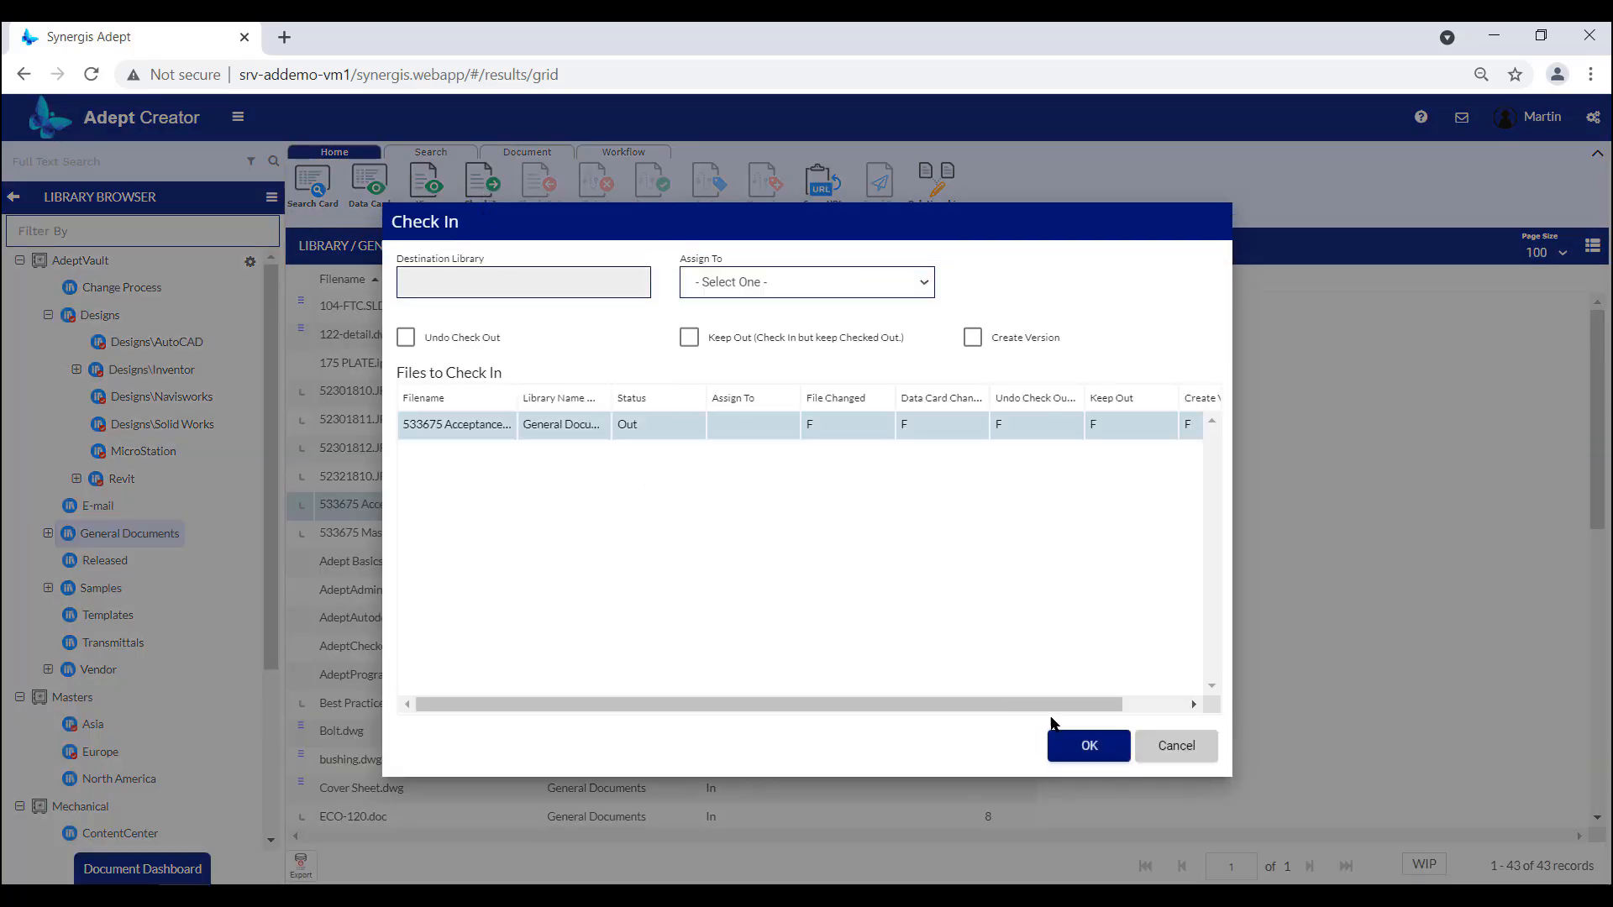
click(1108, 752)
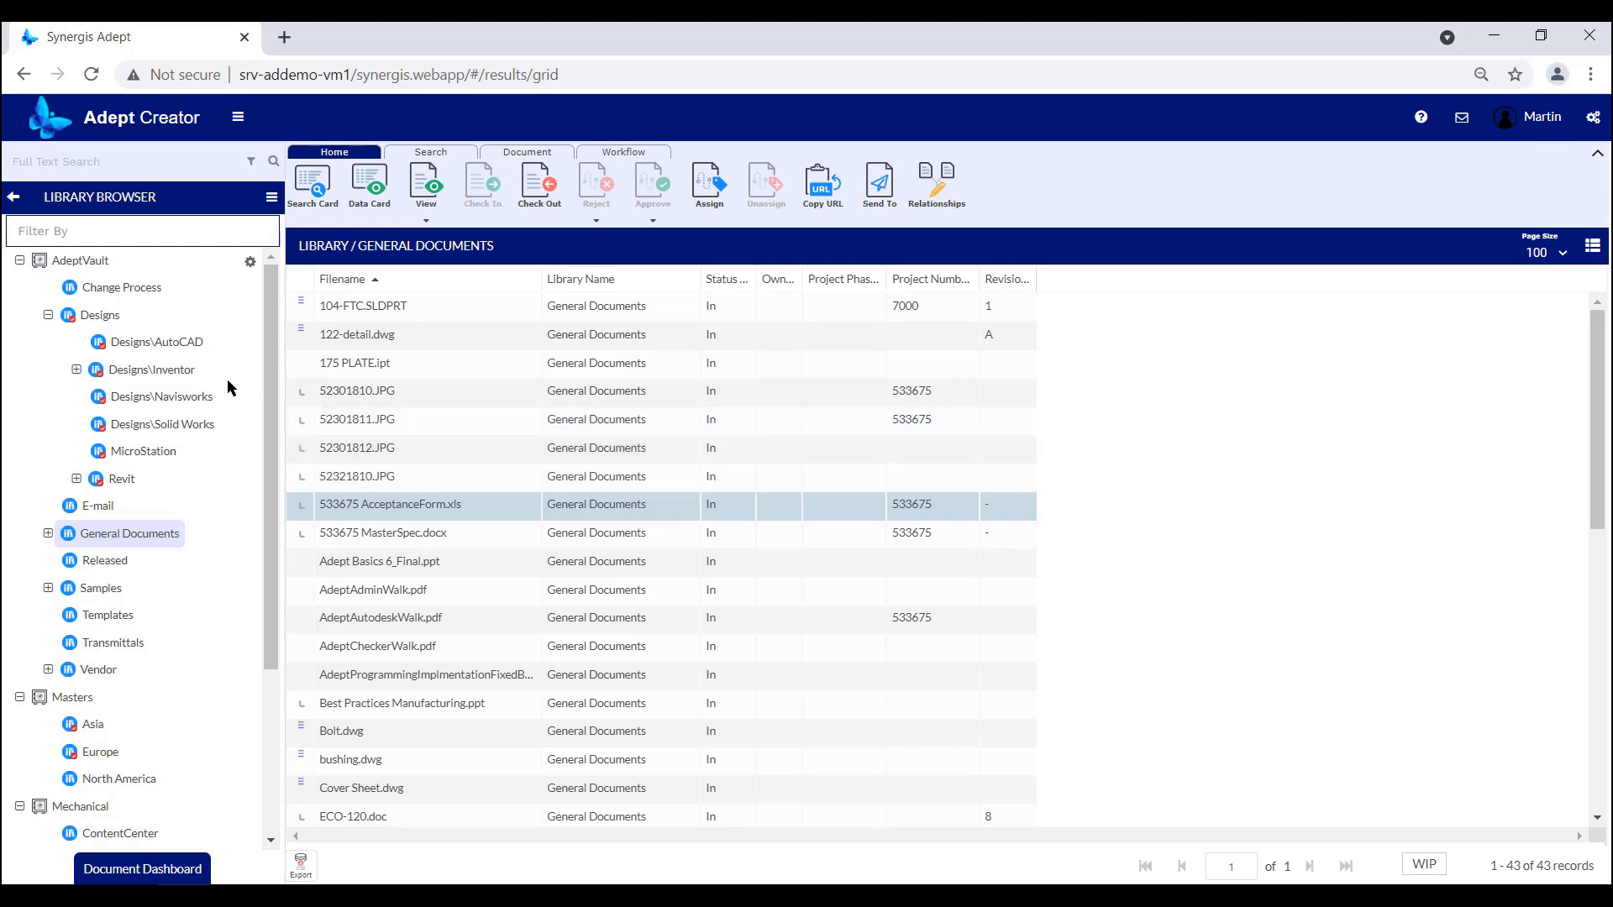
Check in 004-Piping Layout.dwg from the Designs\AutoCAD library with the default options.
click(172, 348)
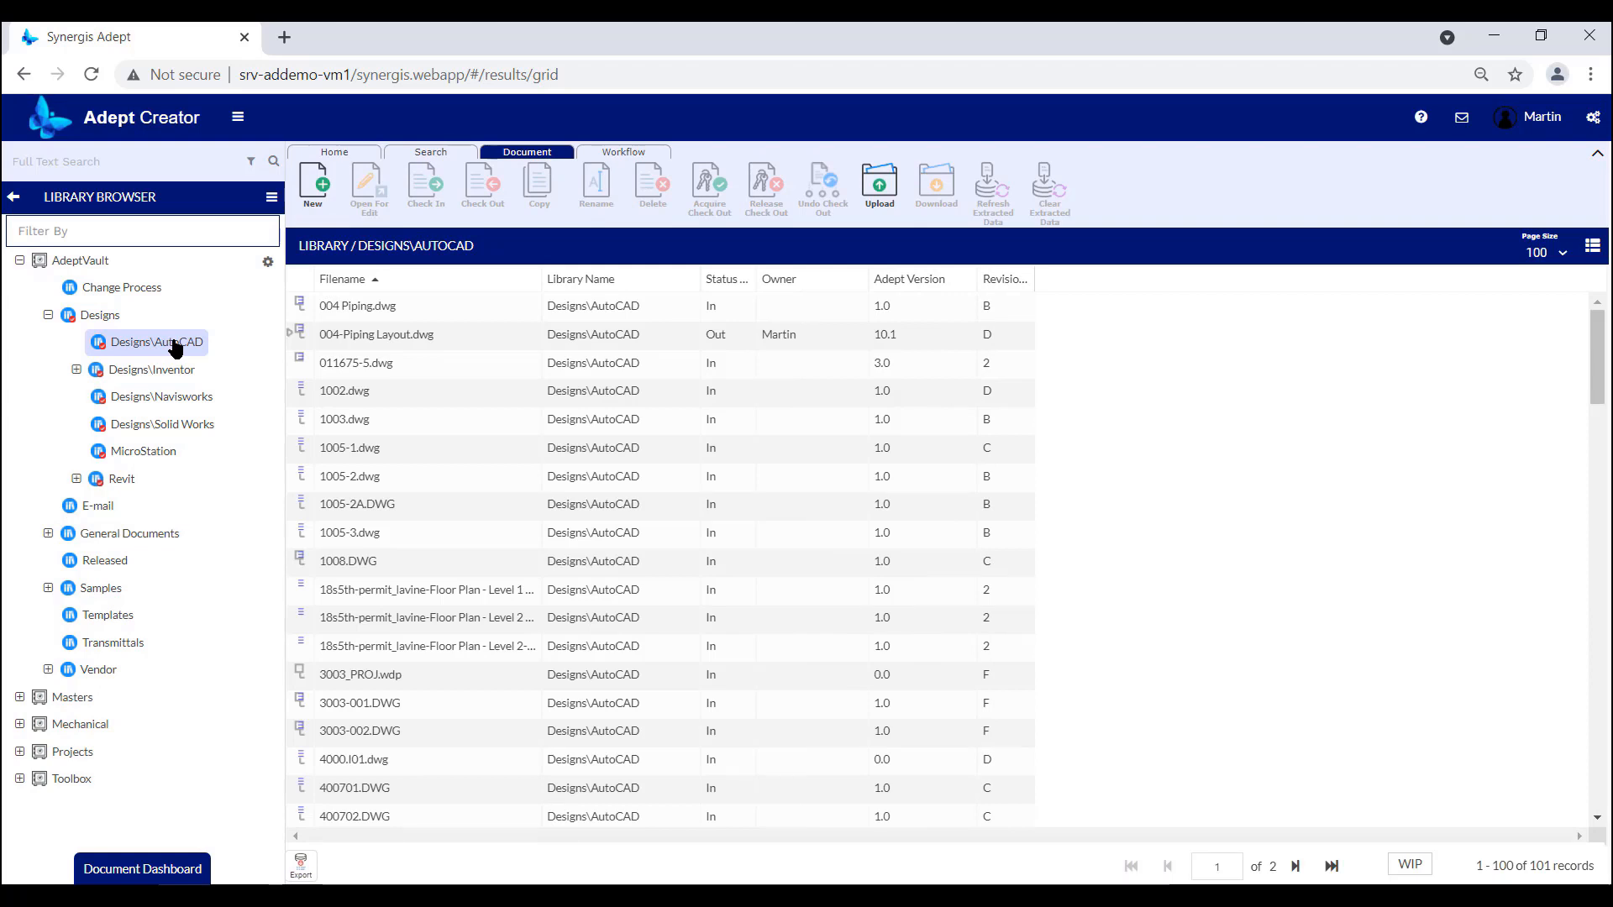
click(475, 333)
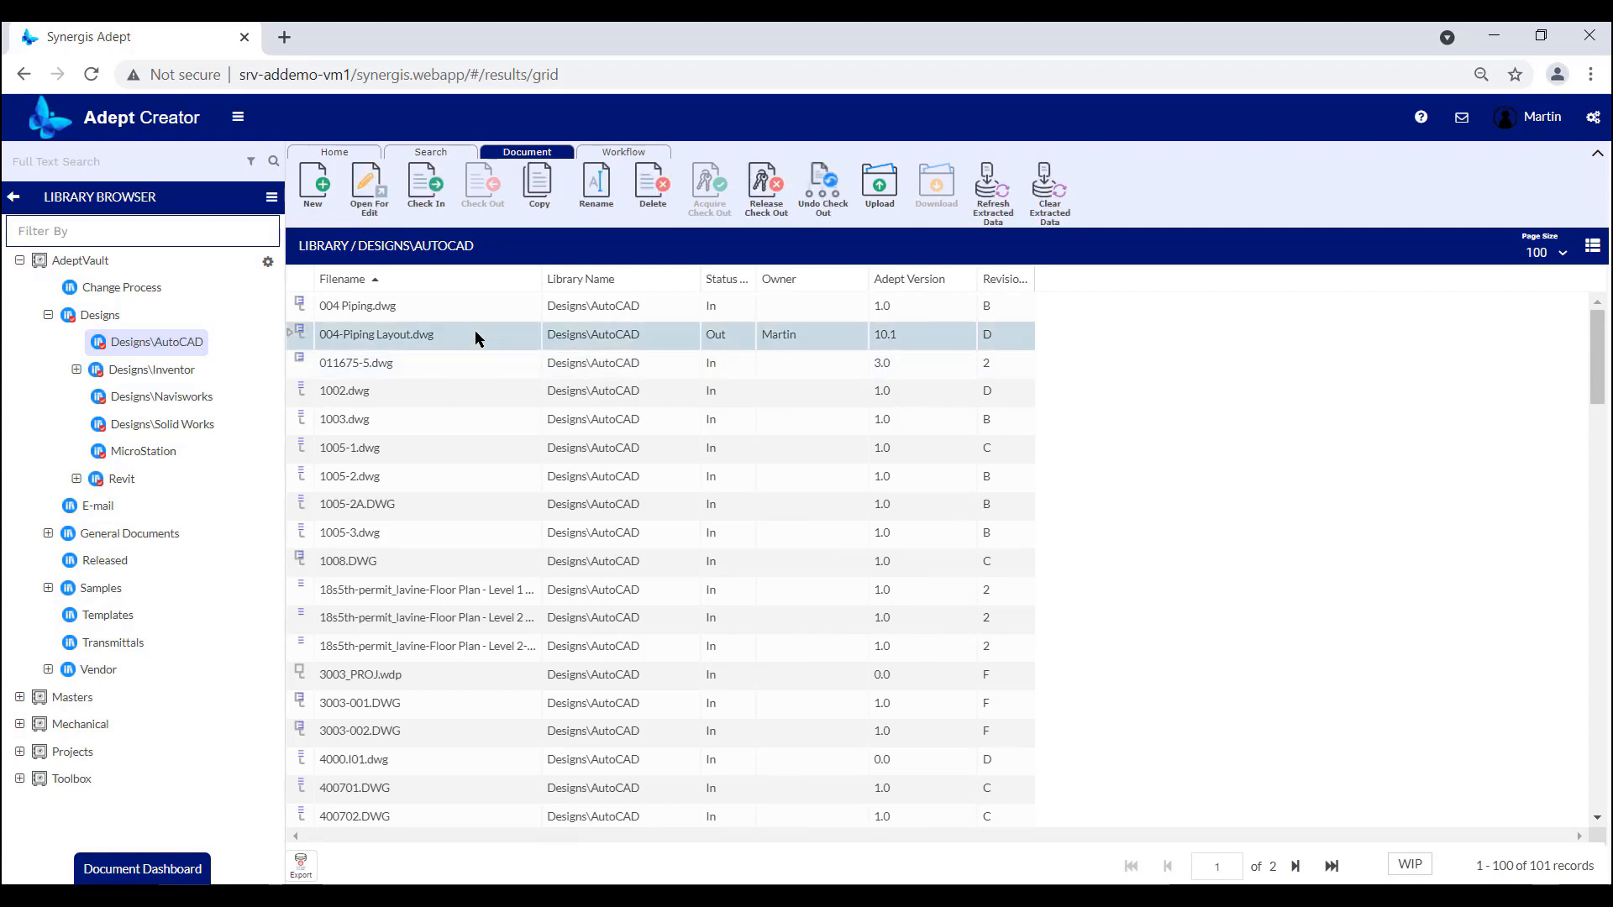
click(426, 184)
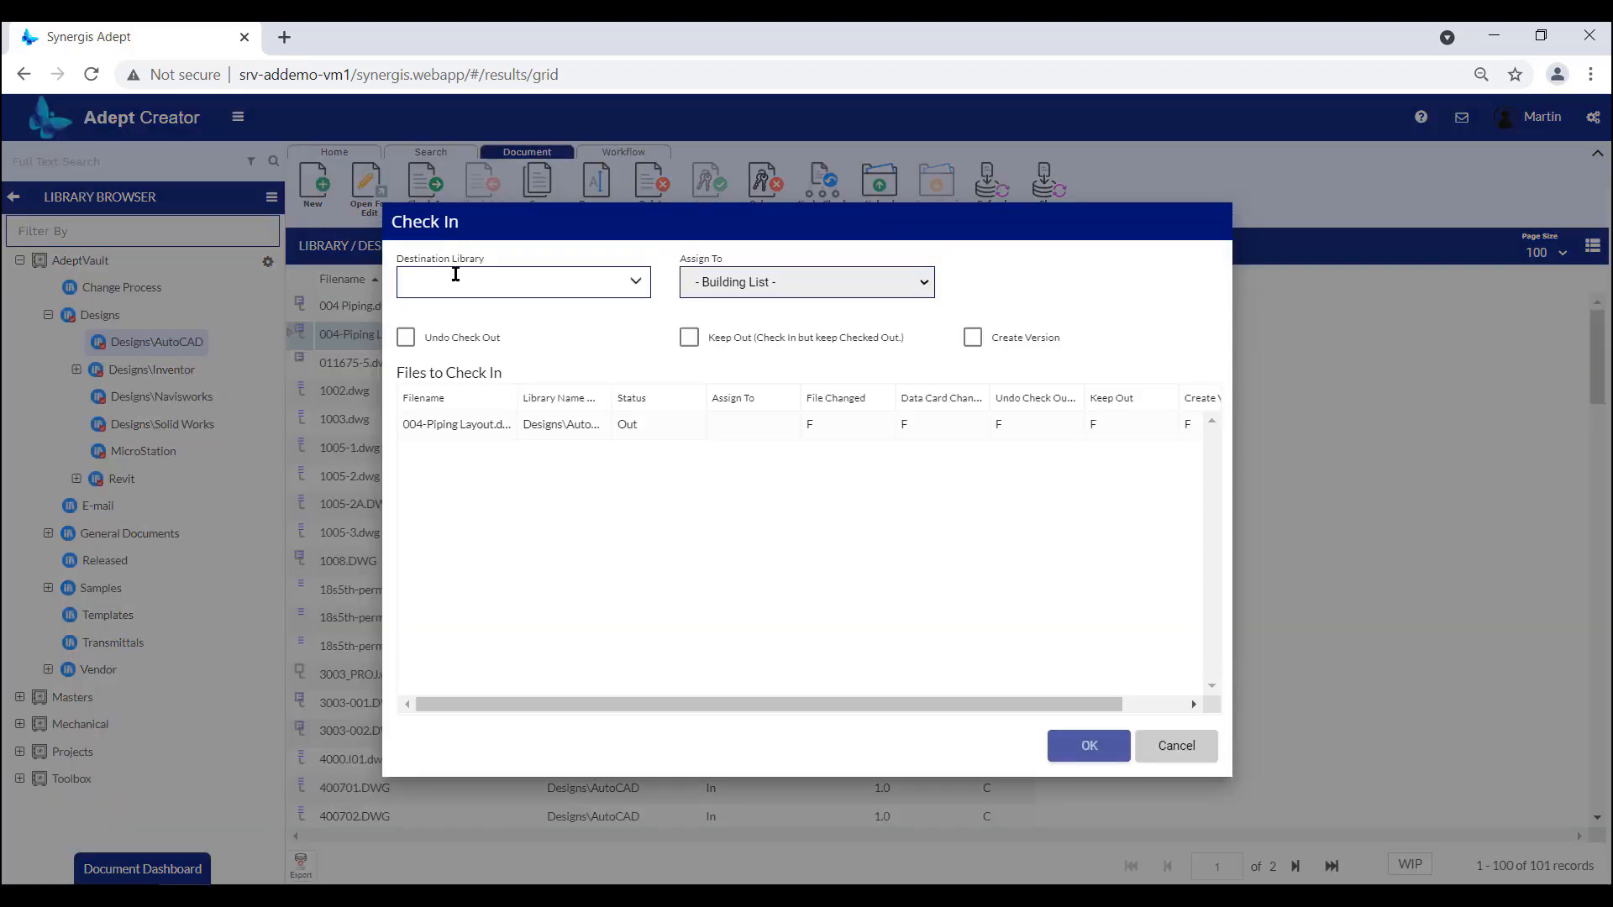
click(1107, 758)
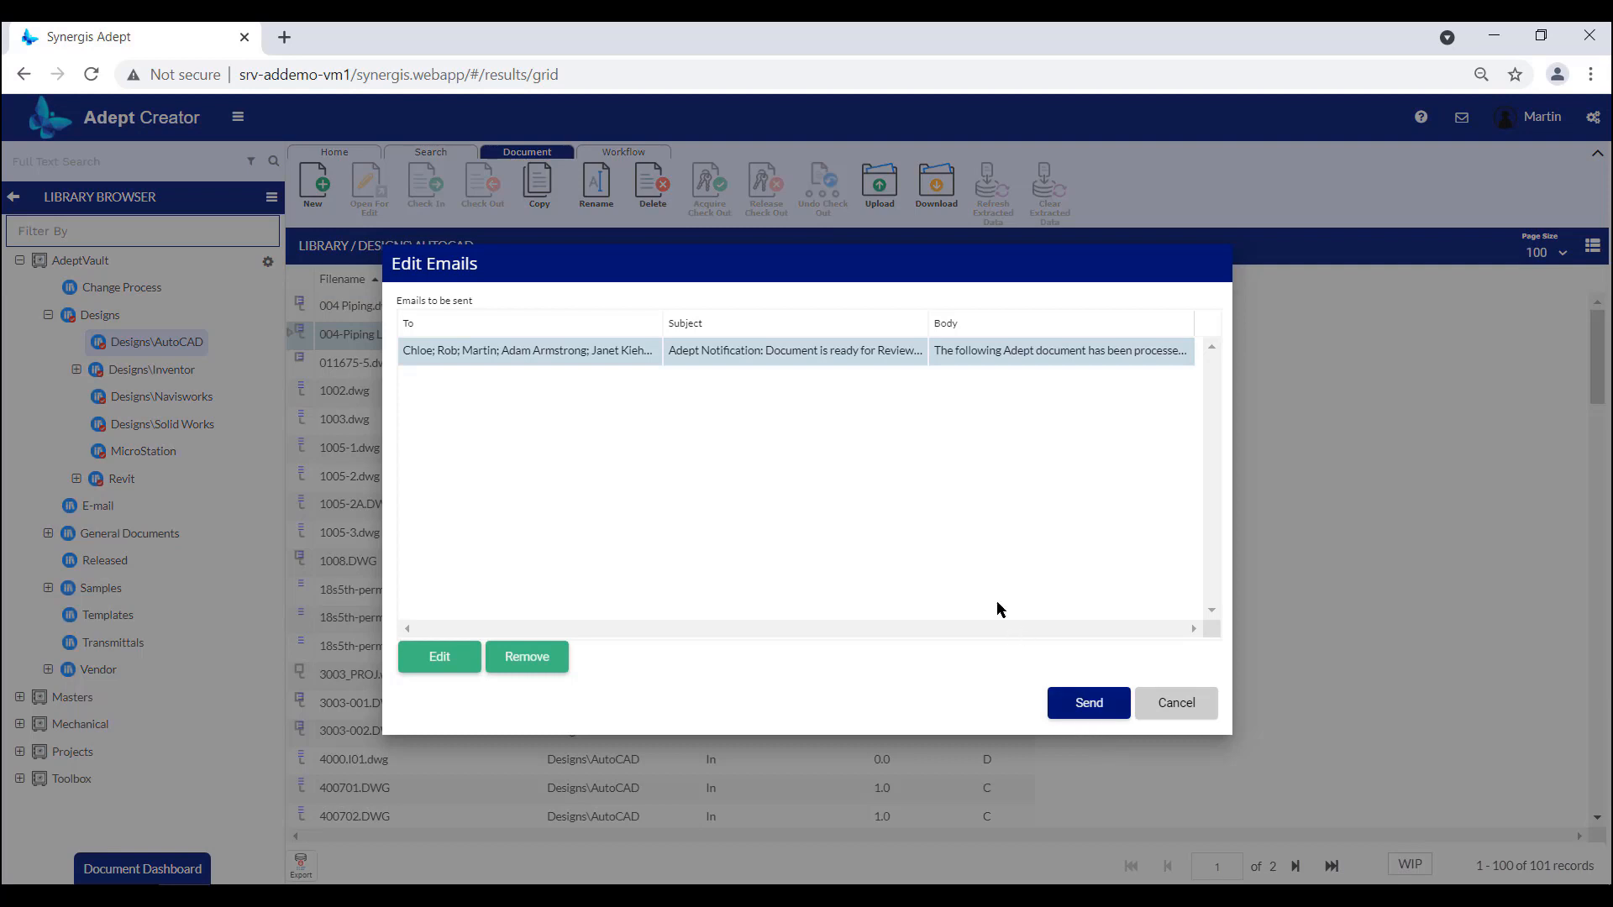
Review the recipients, subject and body of the review notification email and send it without changes.
click(437, 657)
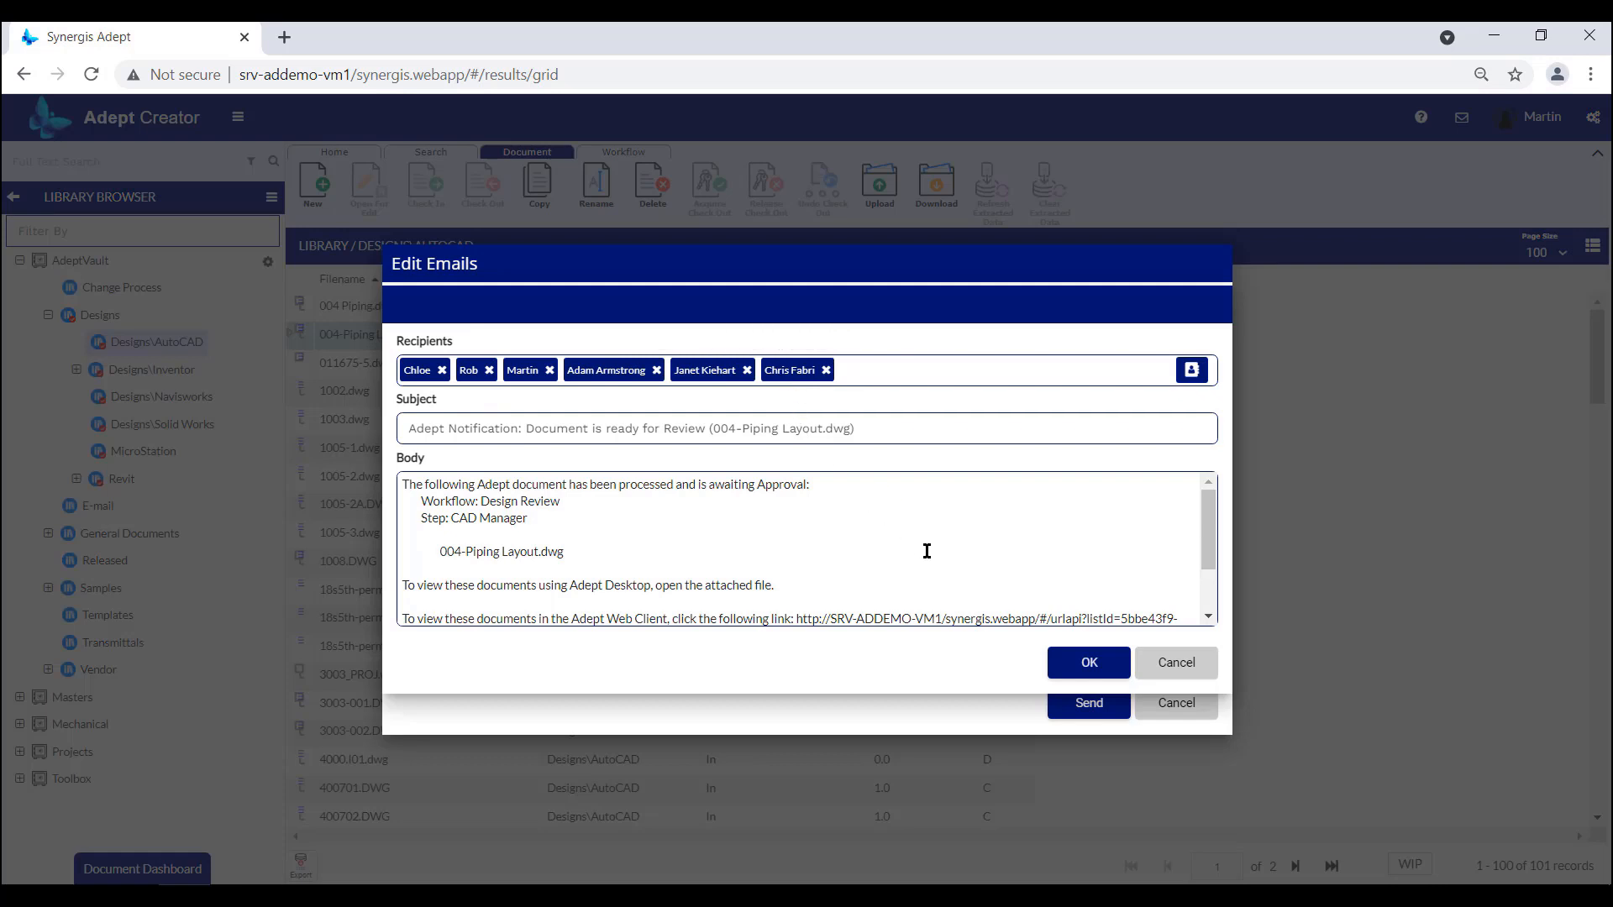
click(1088, 668)
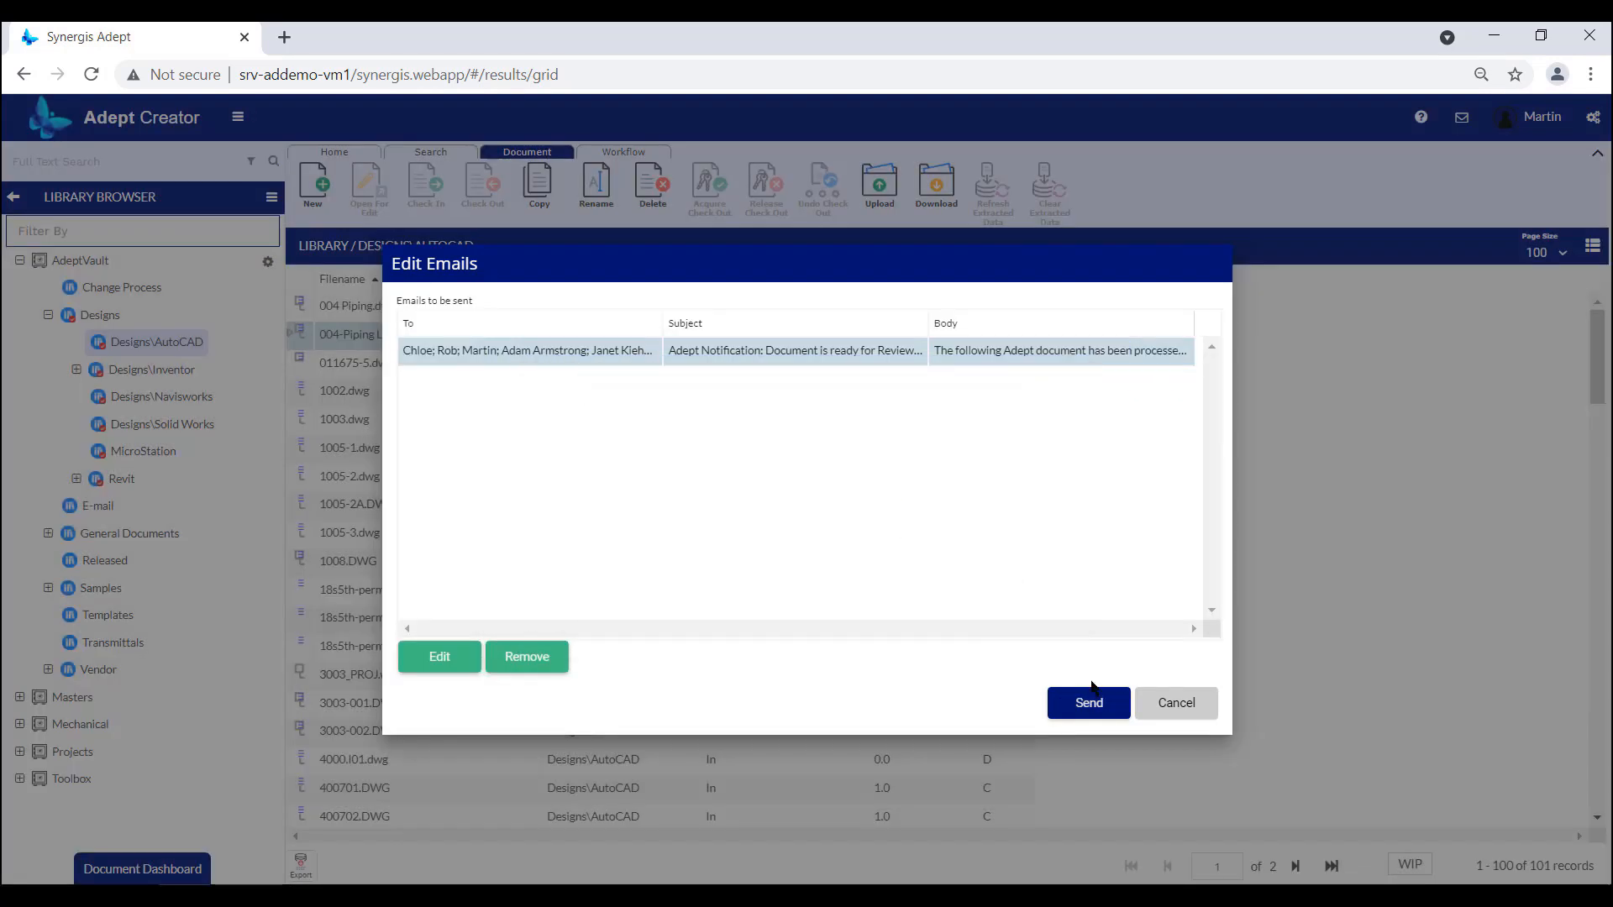
click(1094, 704)
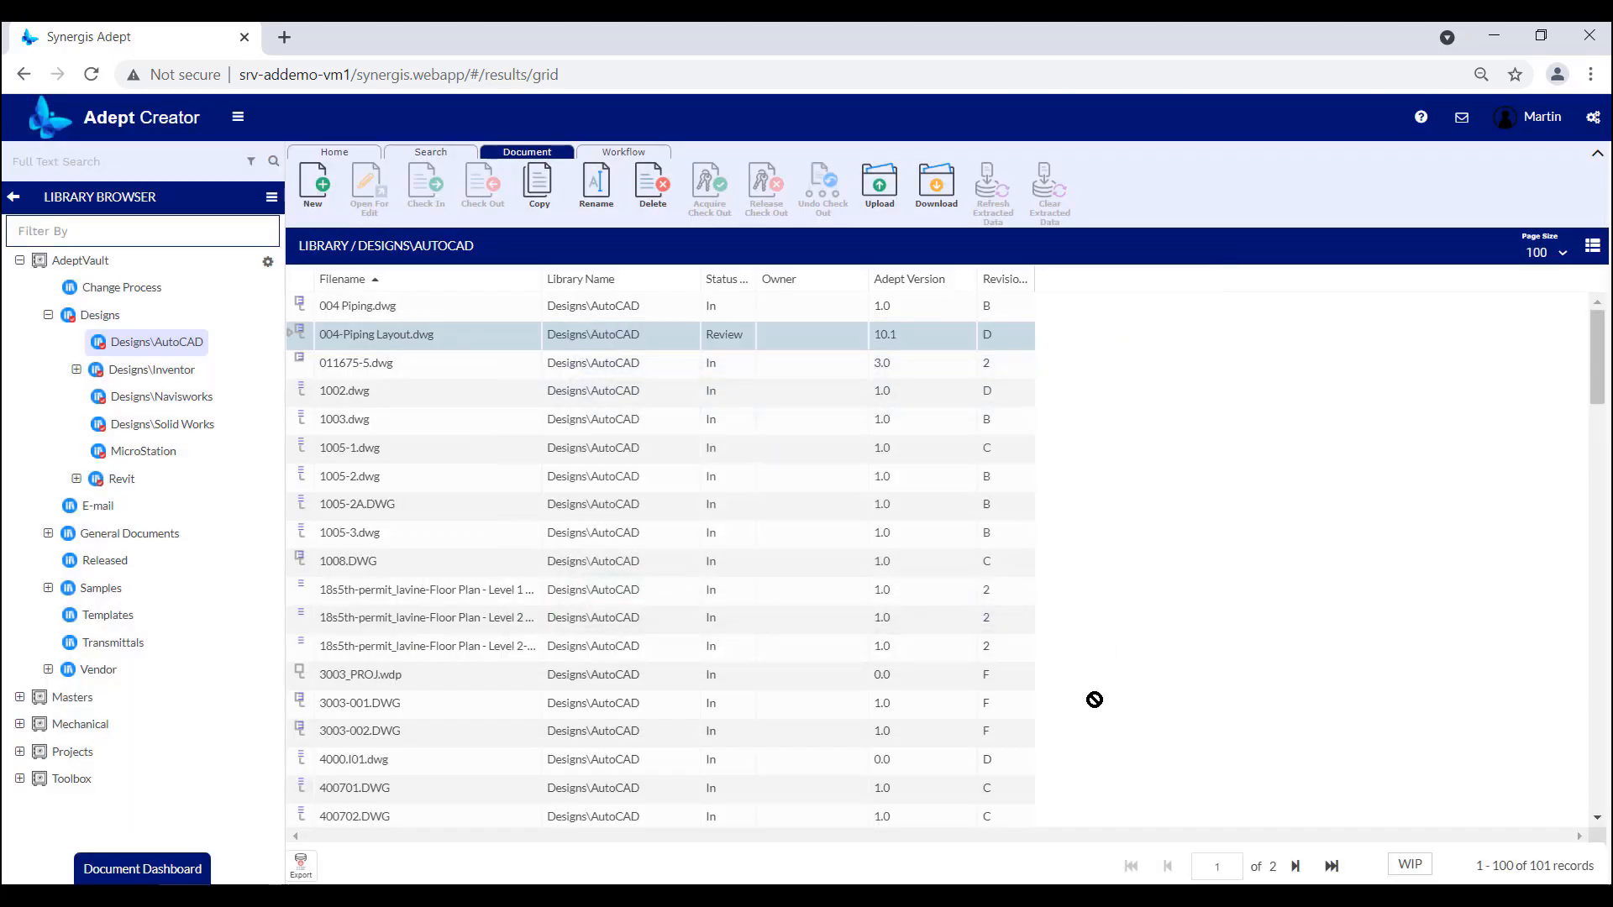
Open the inbox's Review list and select 004-Piping Layout.dwg.
click(13, 198)
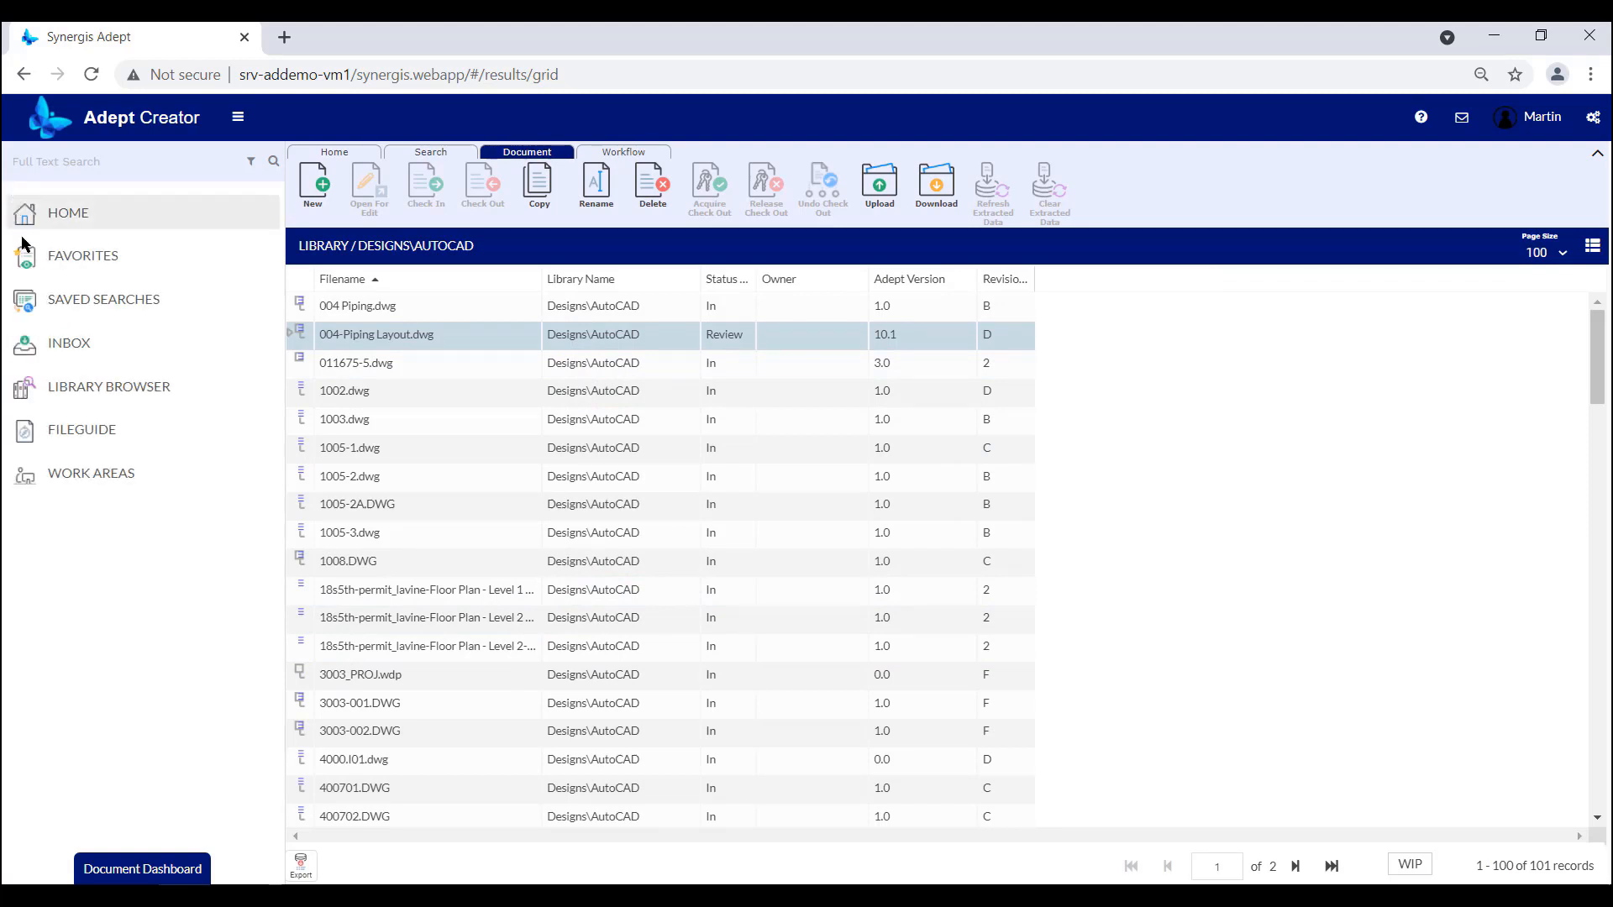
click(73, 351)
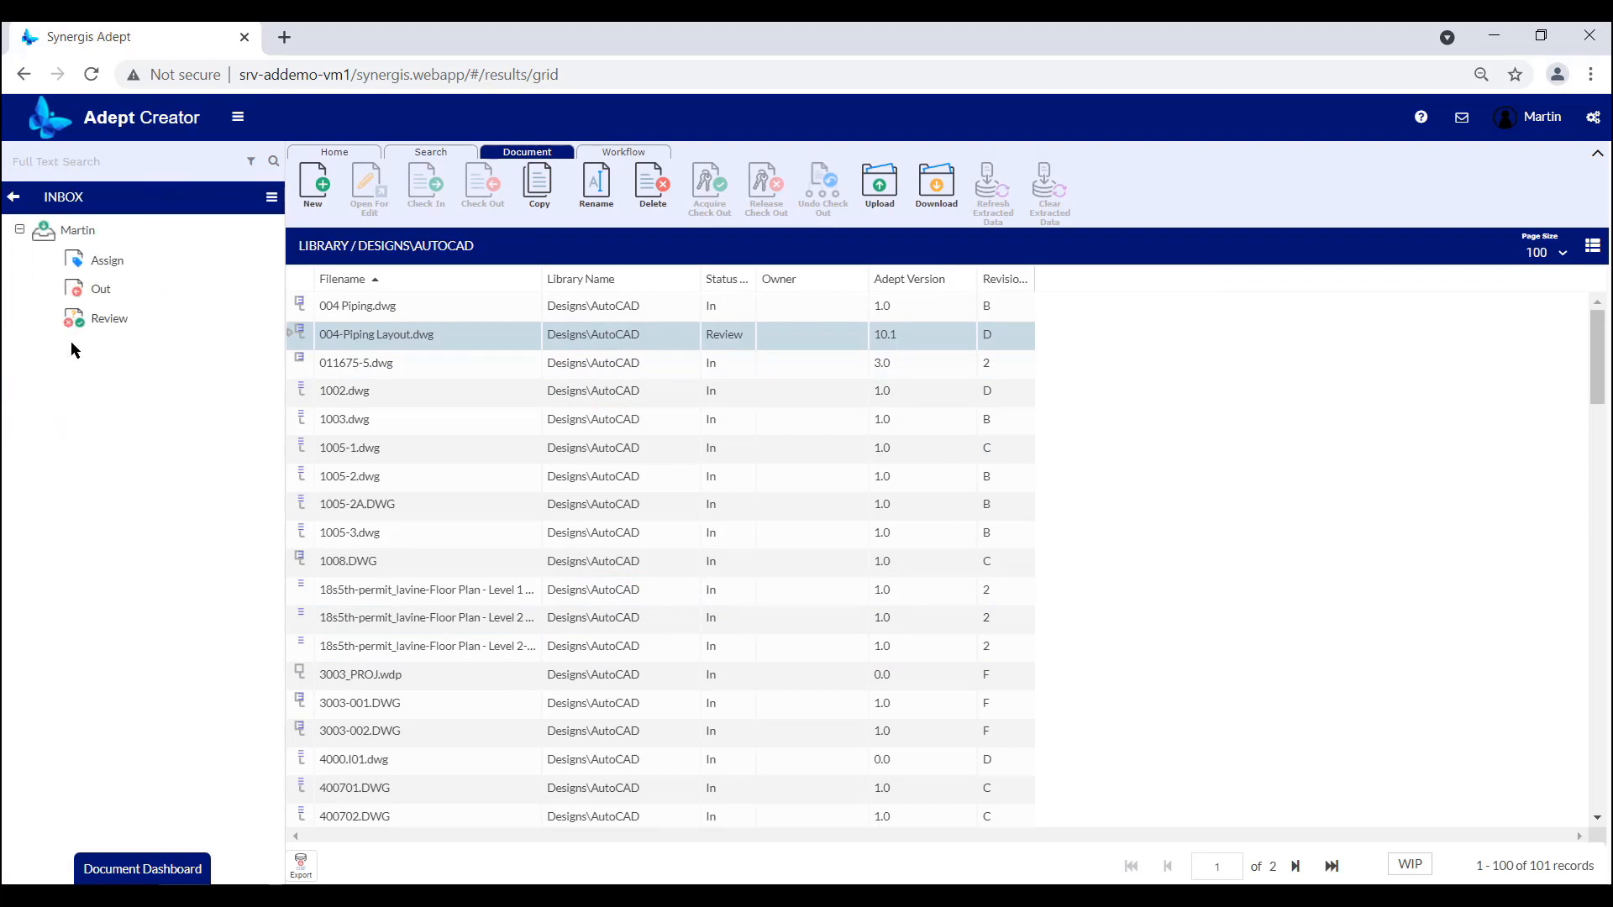
click(109, 326)
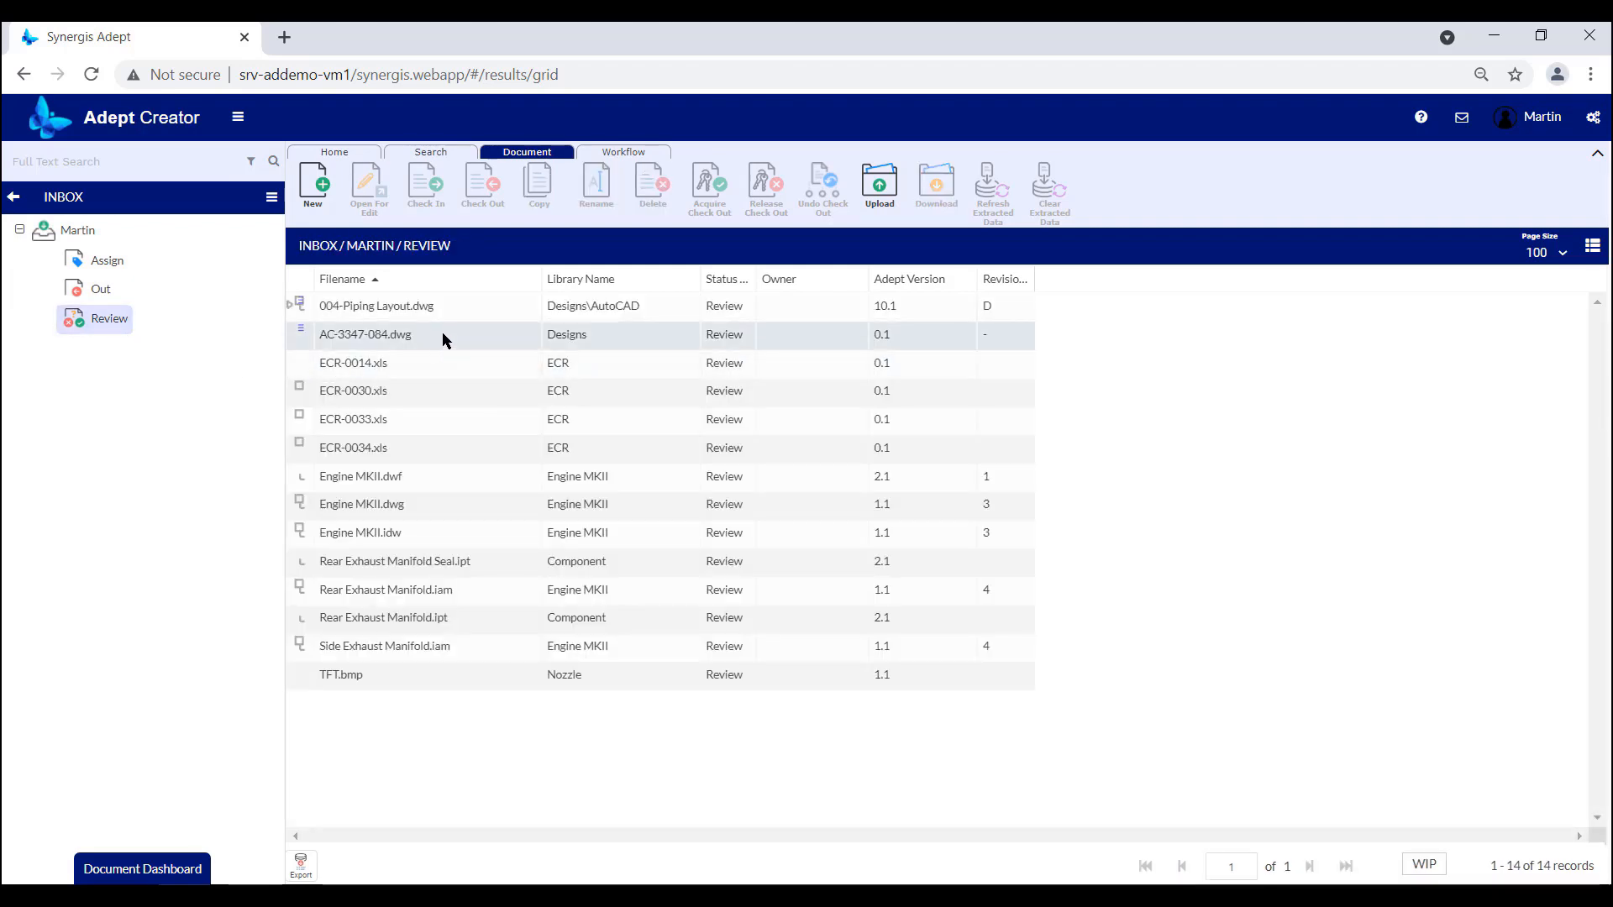
click(443, 308)
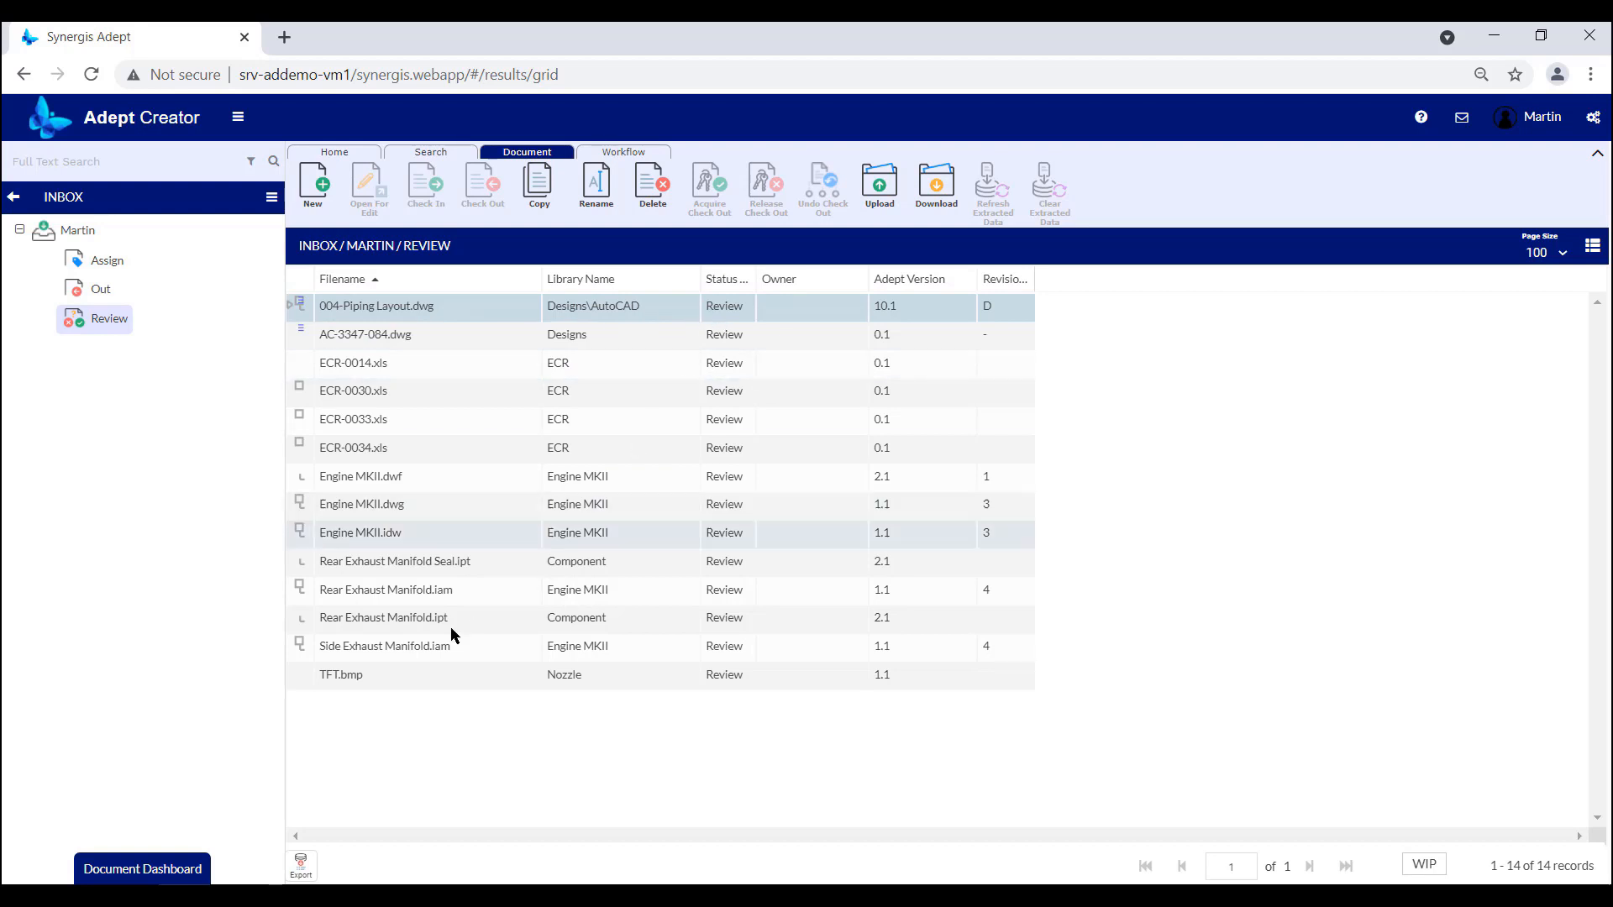
Open the Document Dashboard for 004-Piping Layout.dwg and examine the CAD Manager and Project Mgr steps of its workflow.
click(188, 869)
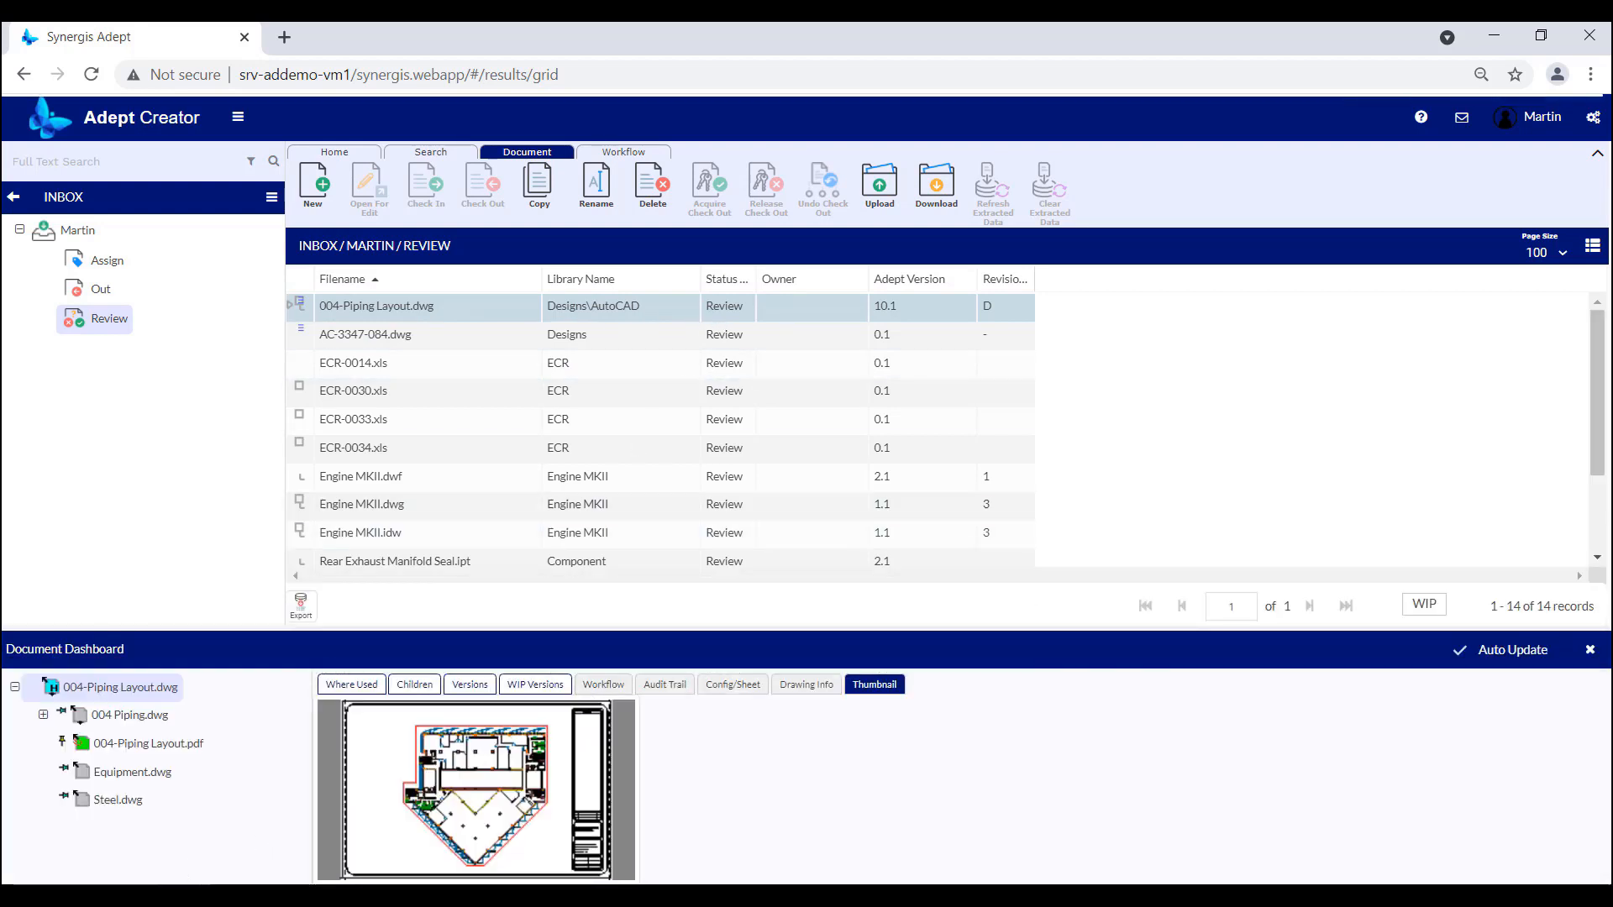
click(605, 684)
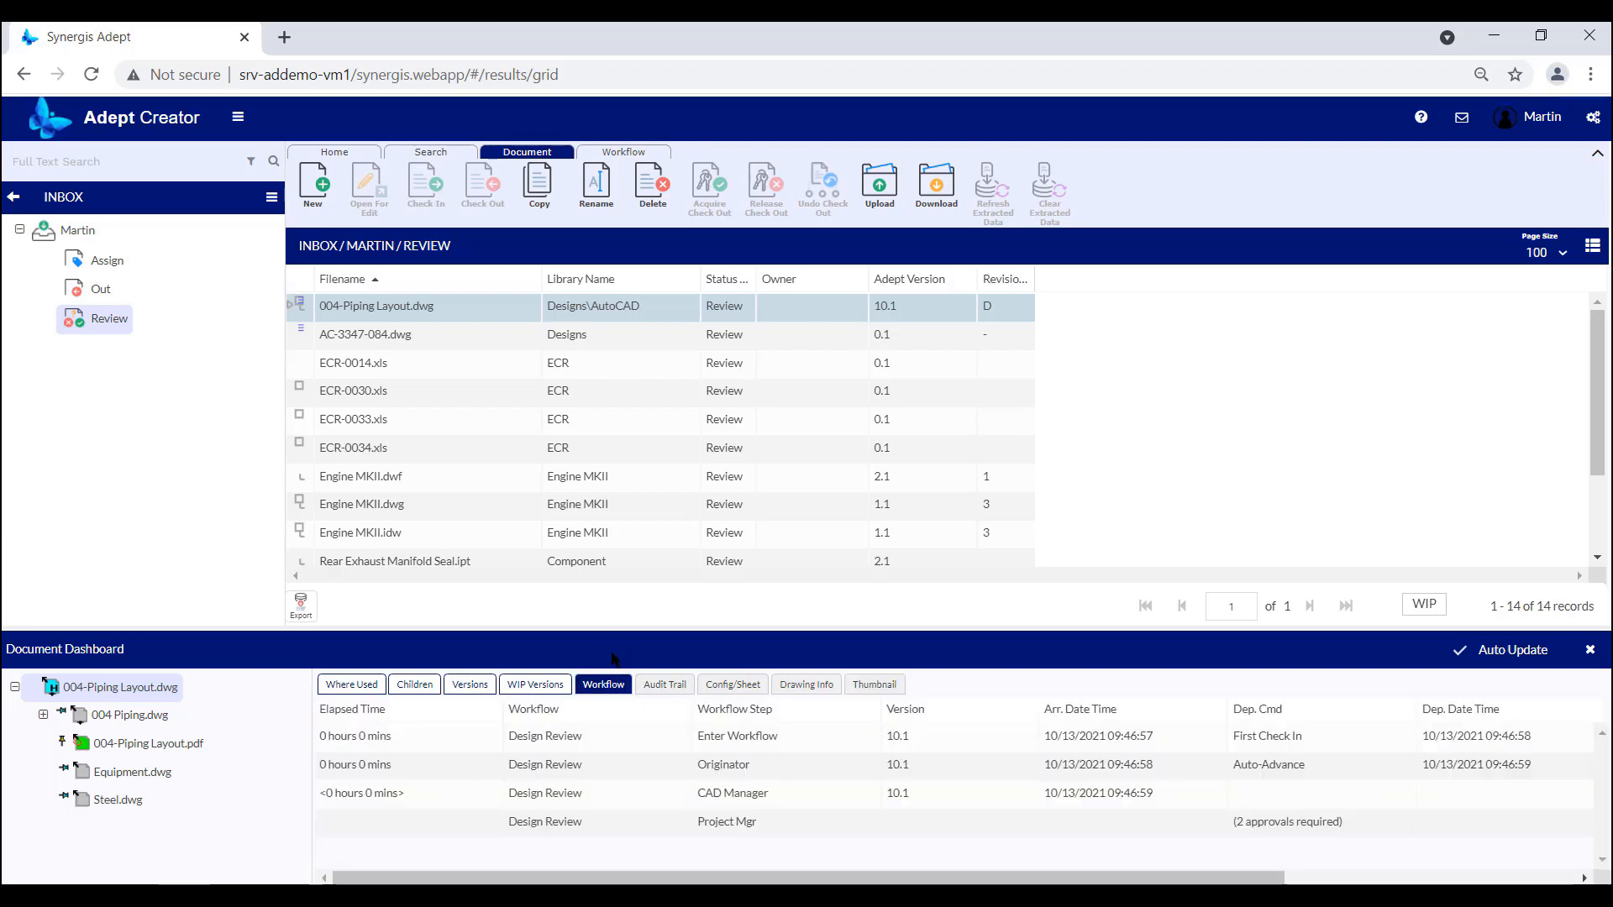
click(617, 803)
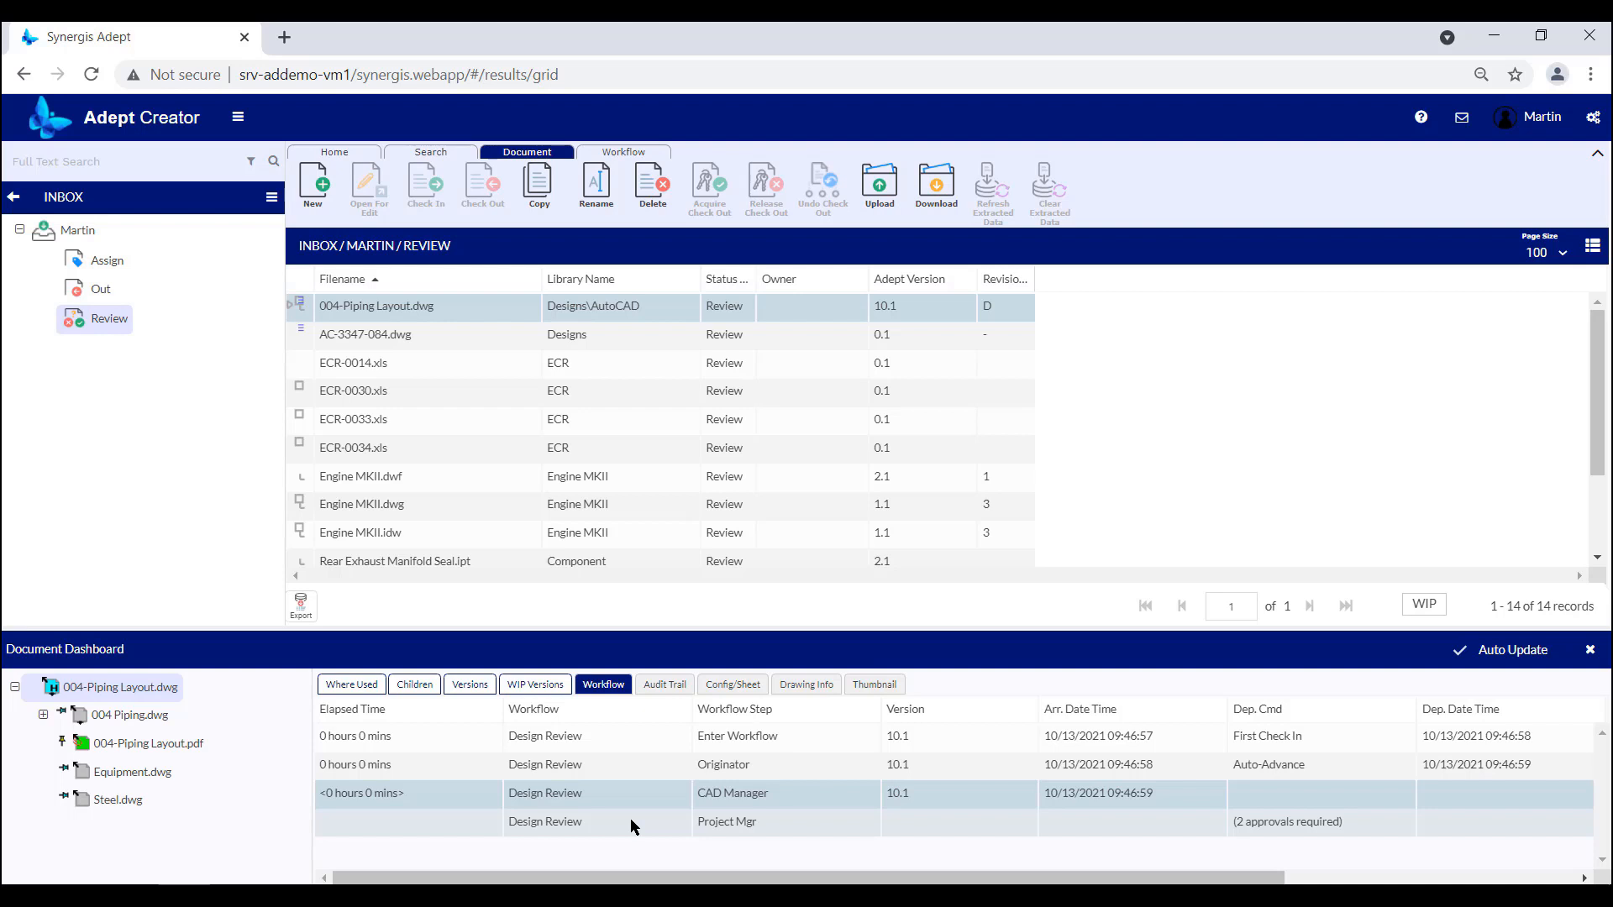
click(639, 825)
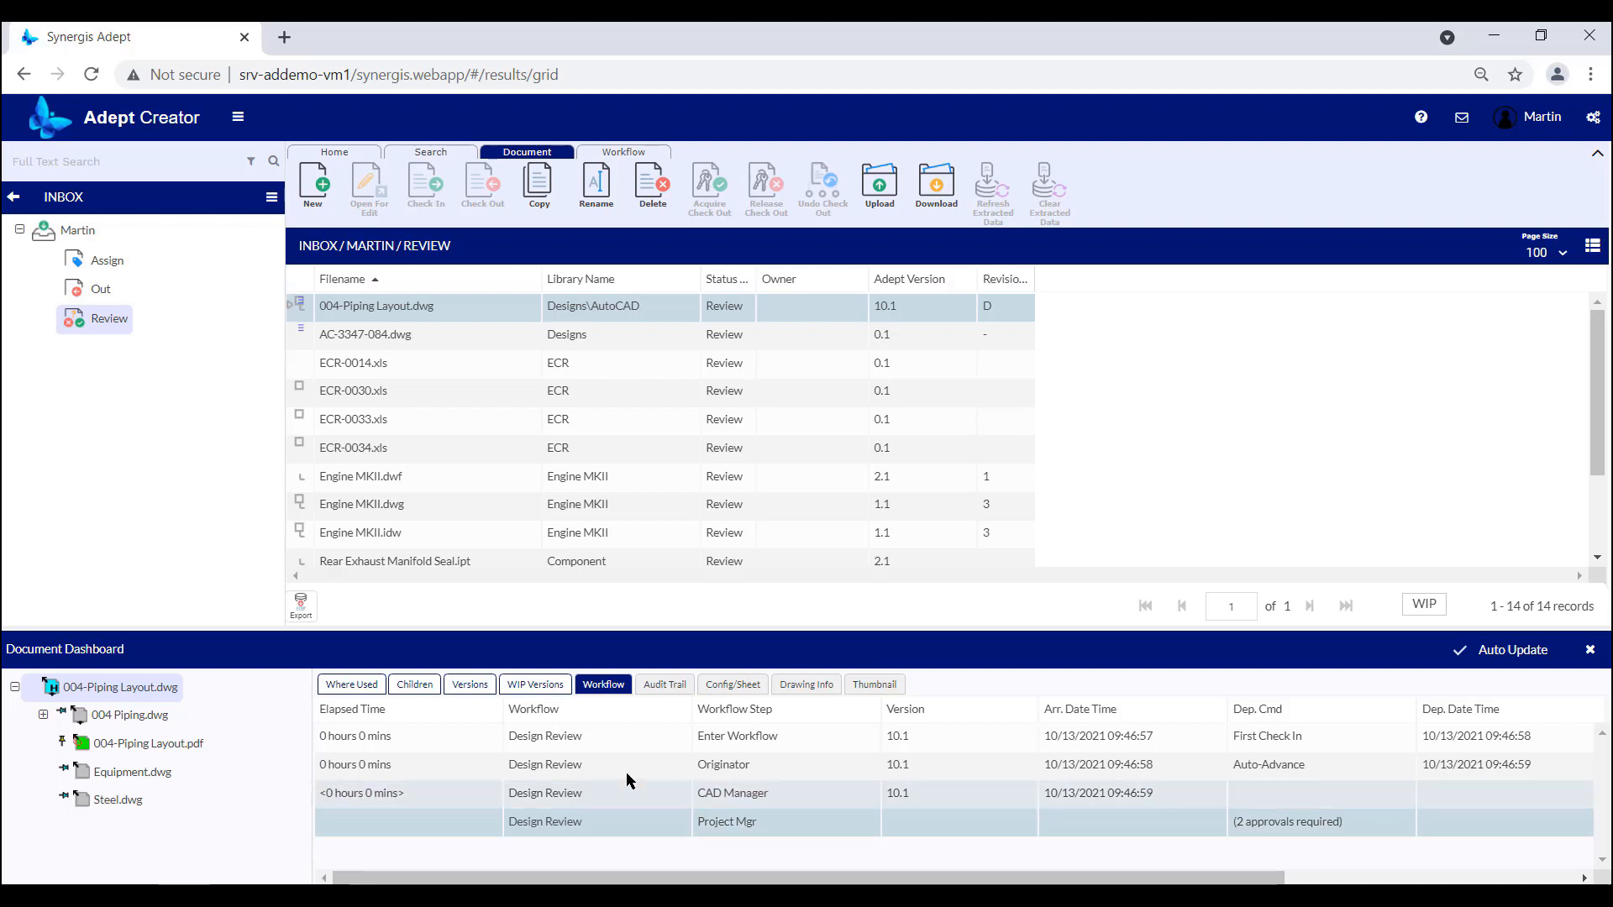
click(627, 790)
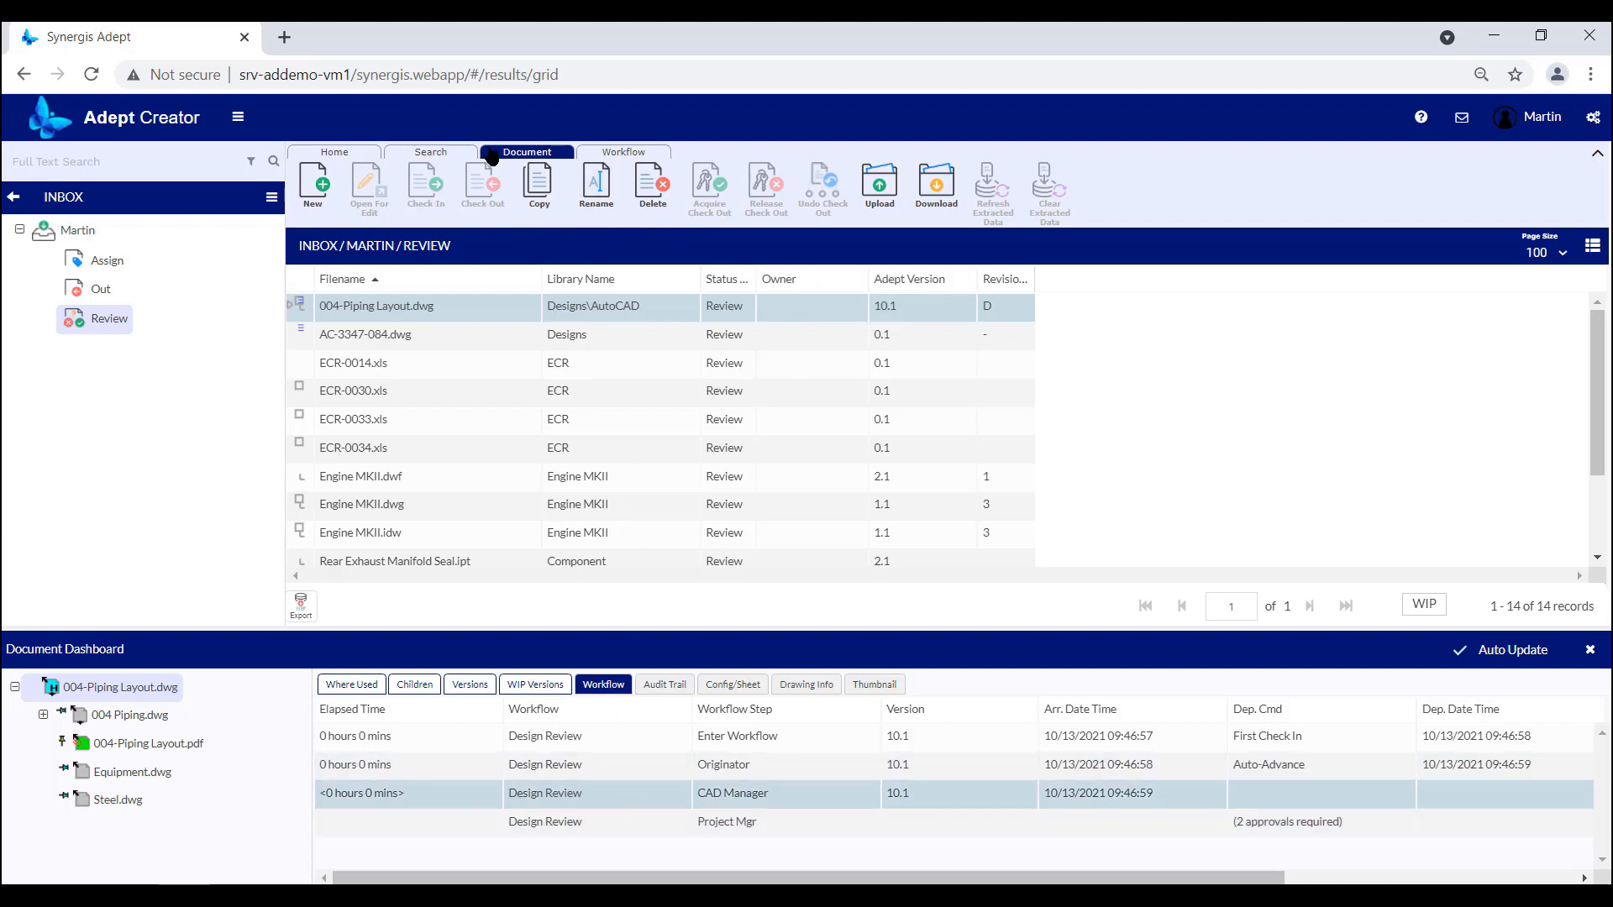
Display the workflow commands available for 004-Piping Layout.dwg and view its WIP versions.
click(626, 152)
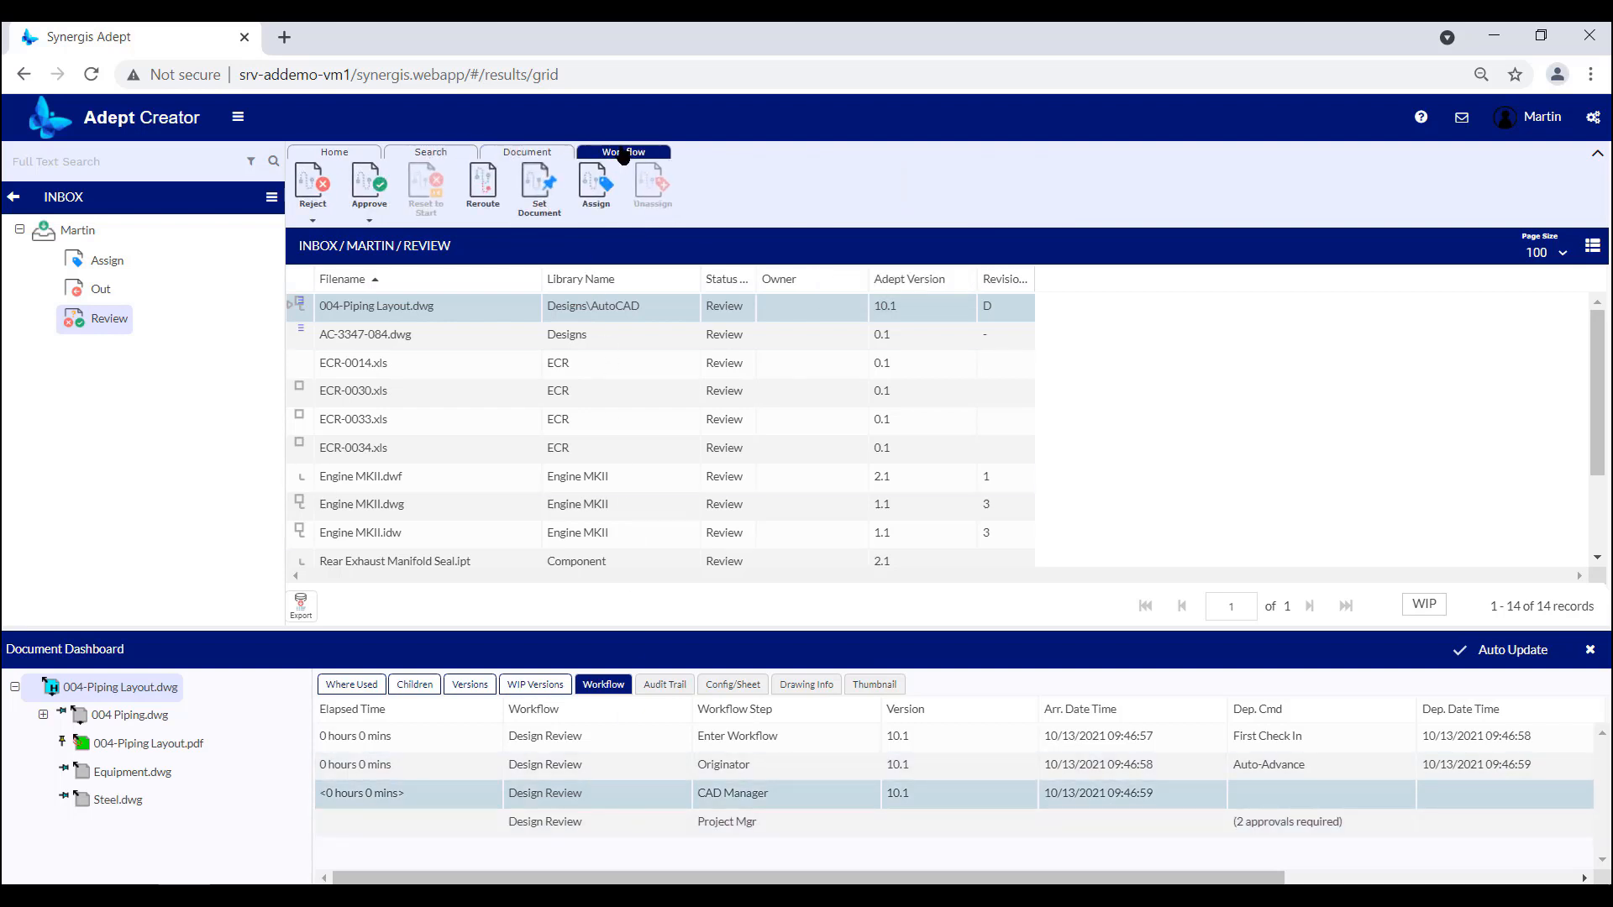
click(538, 685)
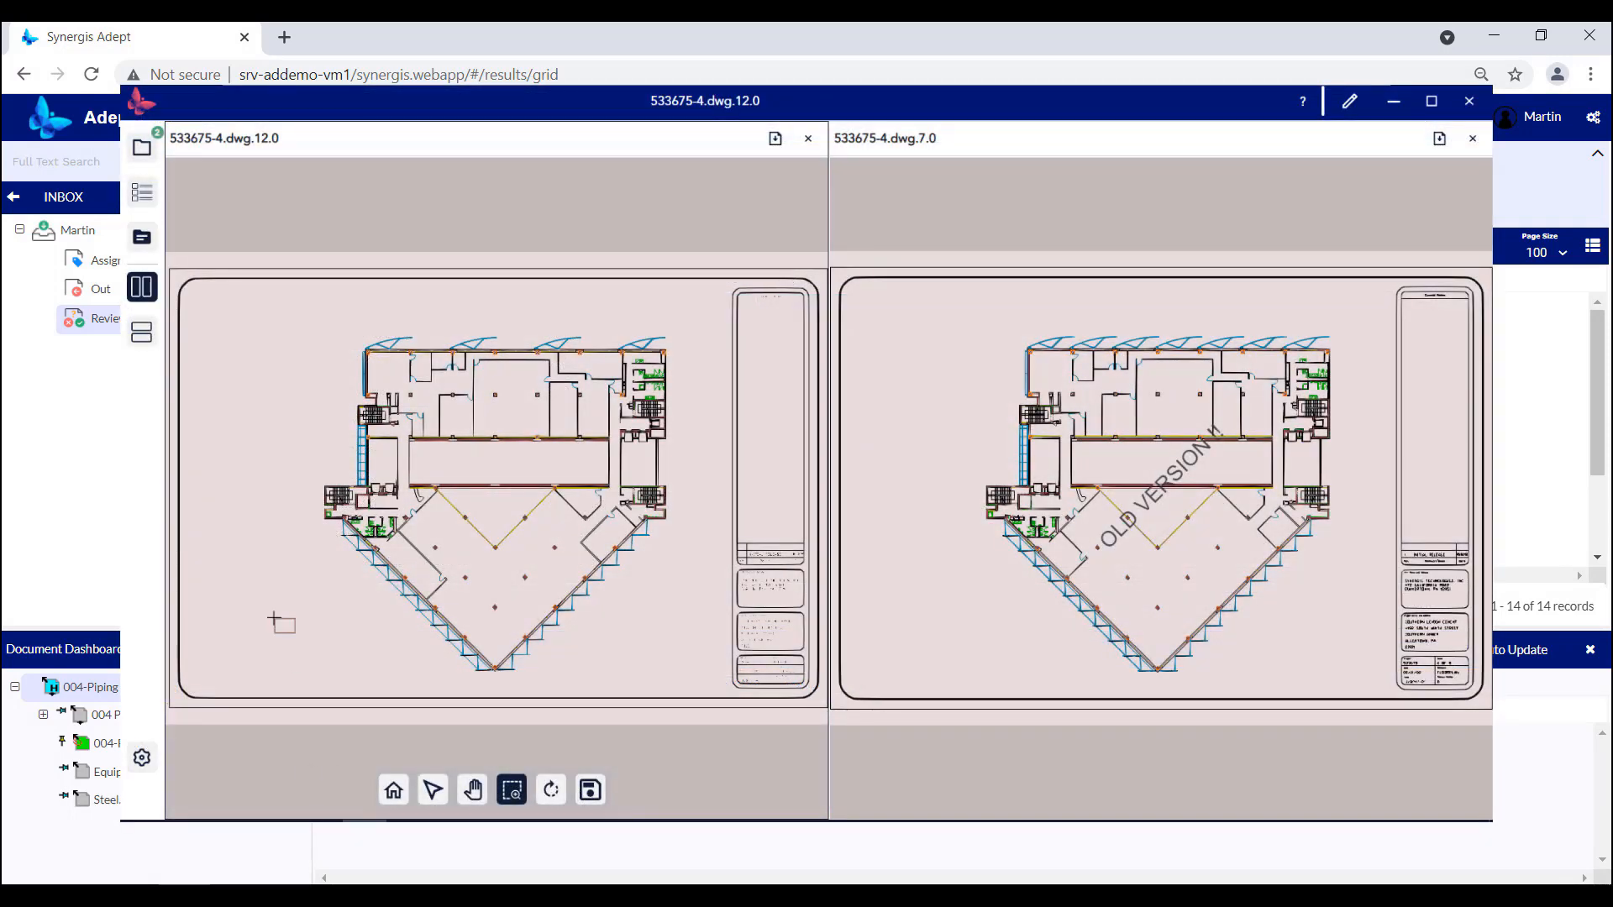
Zoom in on the left part of the floor plan in versions 12.0 and 7.0 of 533675-4.dwg to compare them.
mouse_move(295, 328)
mouse_down()
mouse_move(485, 548)
mouse_move(519, 615)
mouse_up()
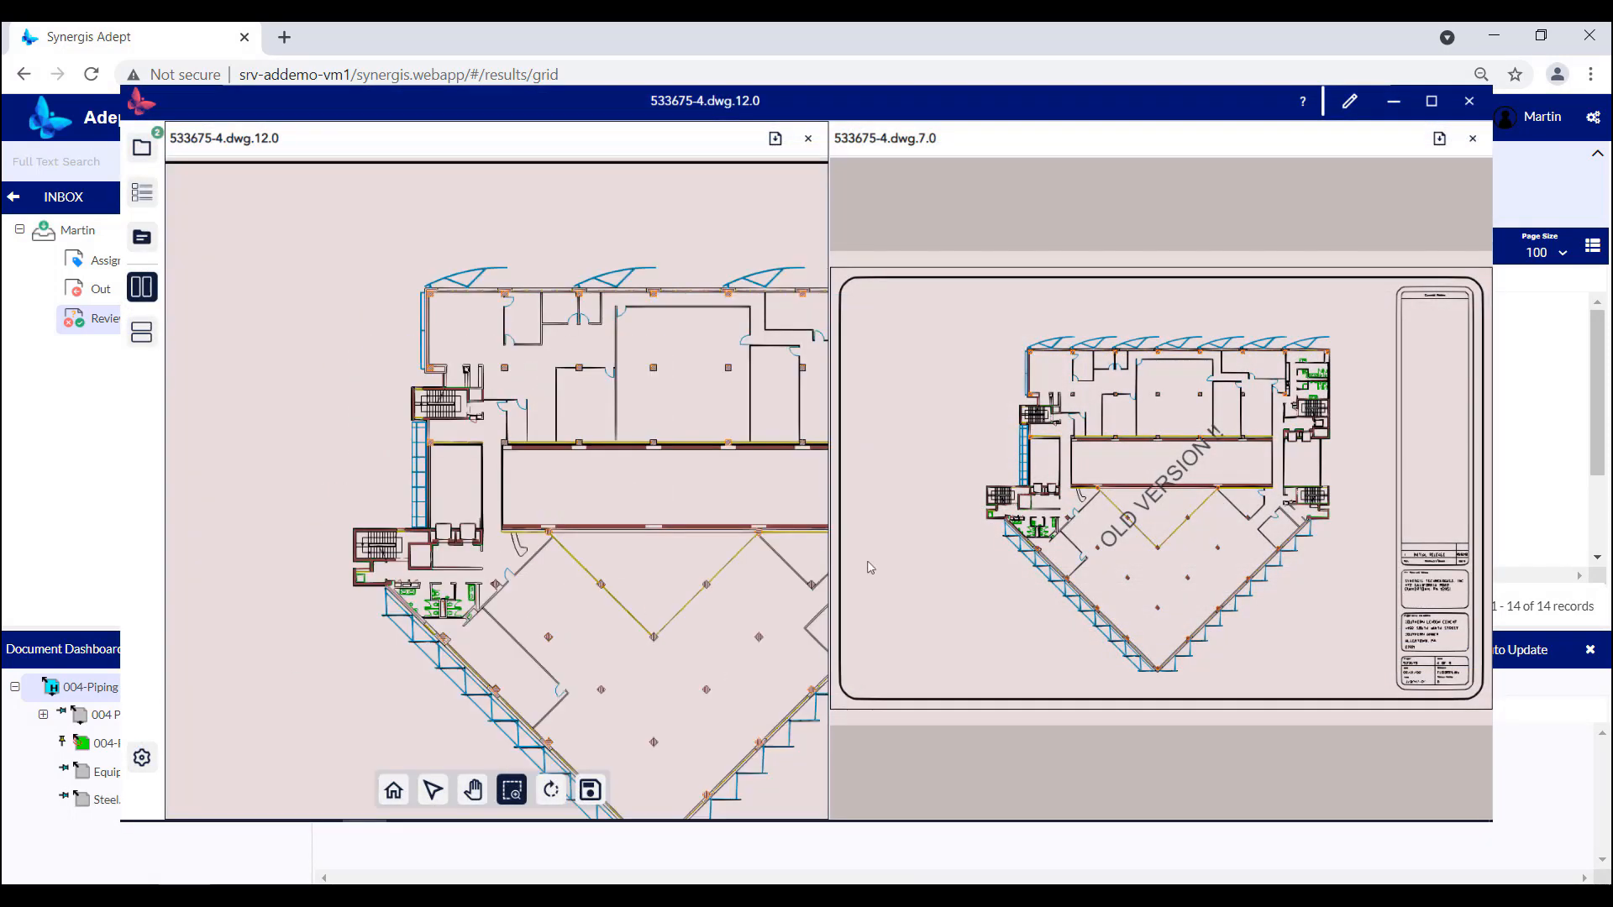
mouse_move(963, 311)
mouse_down()
mouse_move(1206, 642)
mouse_move(1189, 622)
mouse_up()
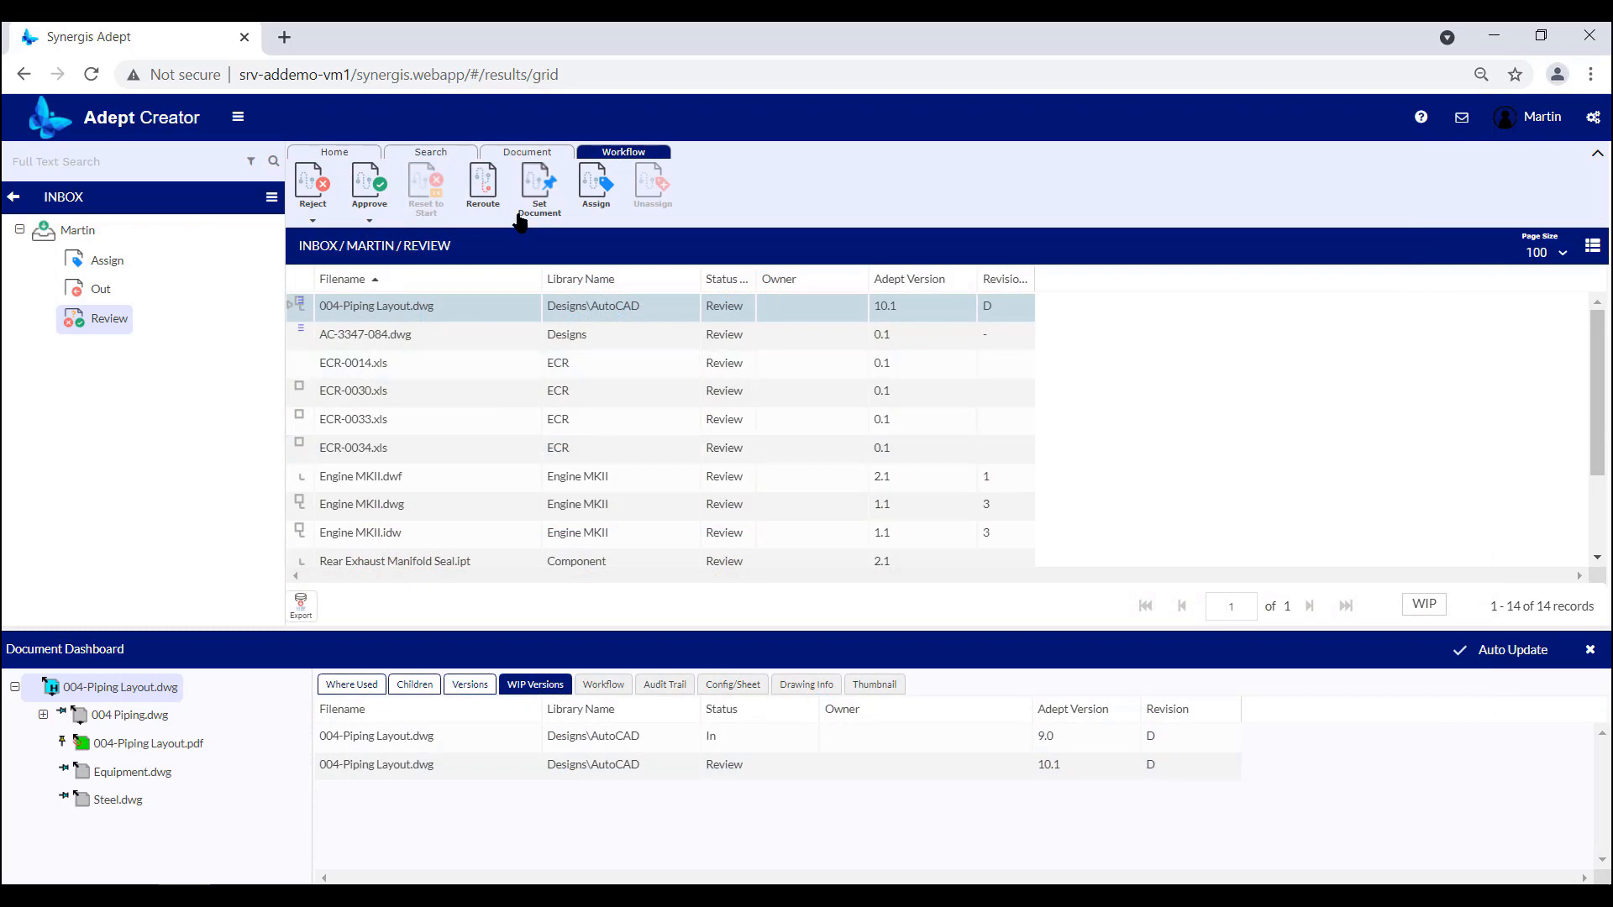
Approve 004-Piping Layout.dwg at its CAD Manager step with the comment "nice job".
click(368, 195)
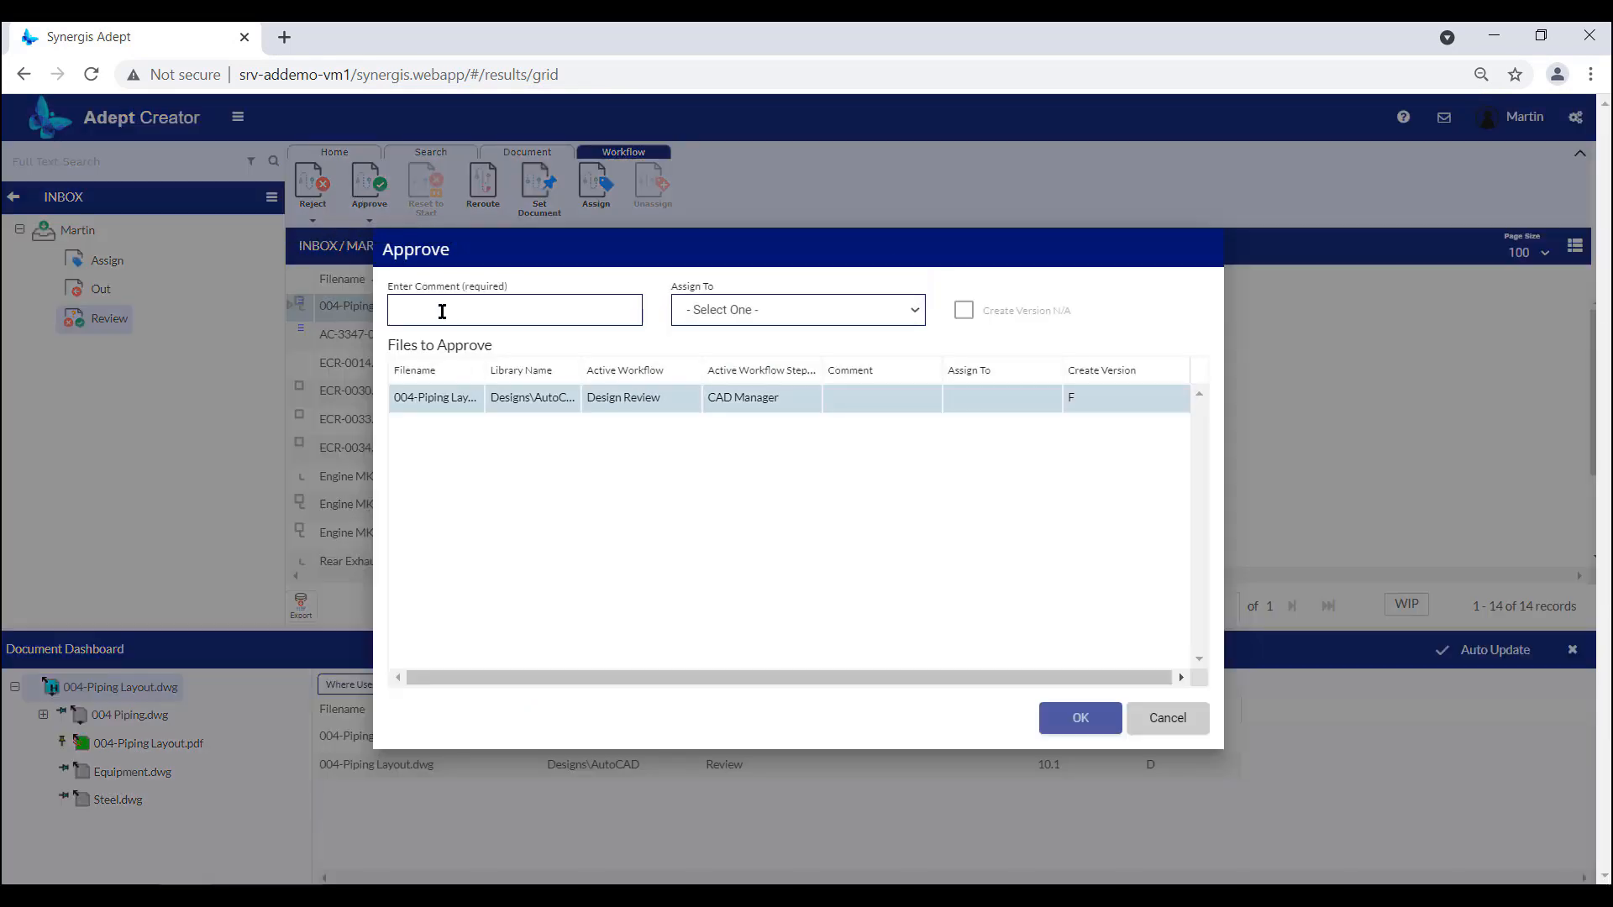
click(440, 304)
text(ni)
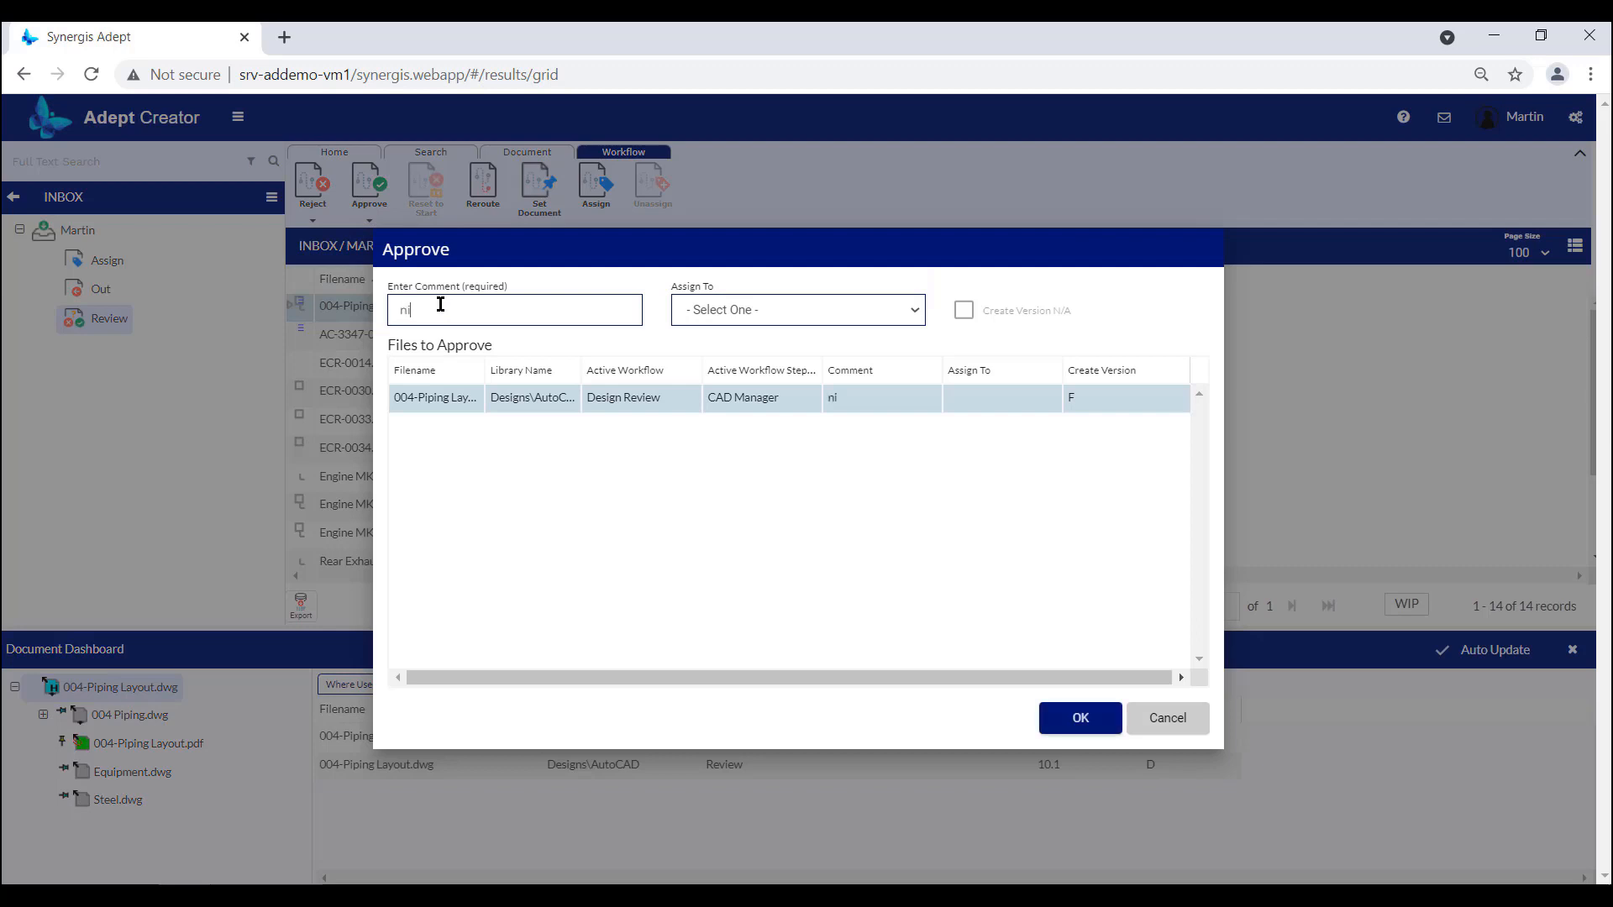
text(ce job)
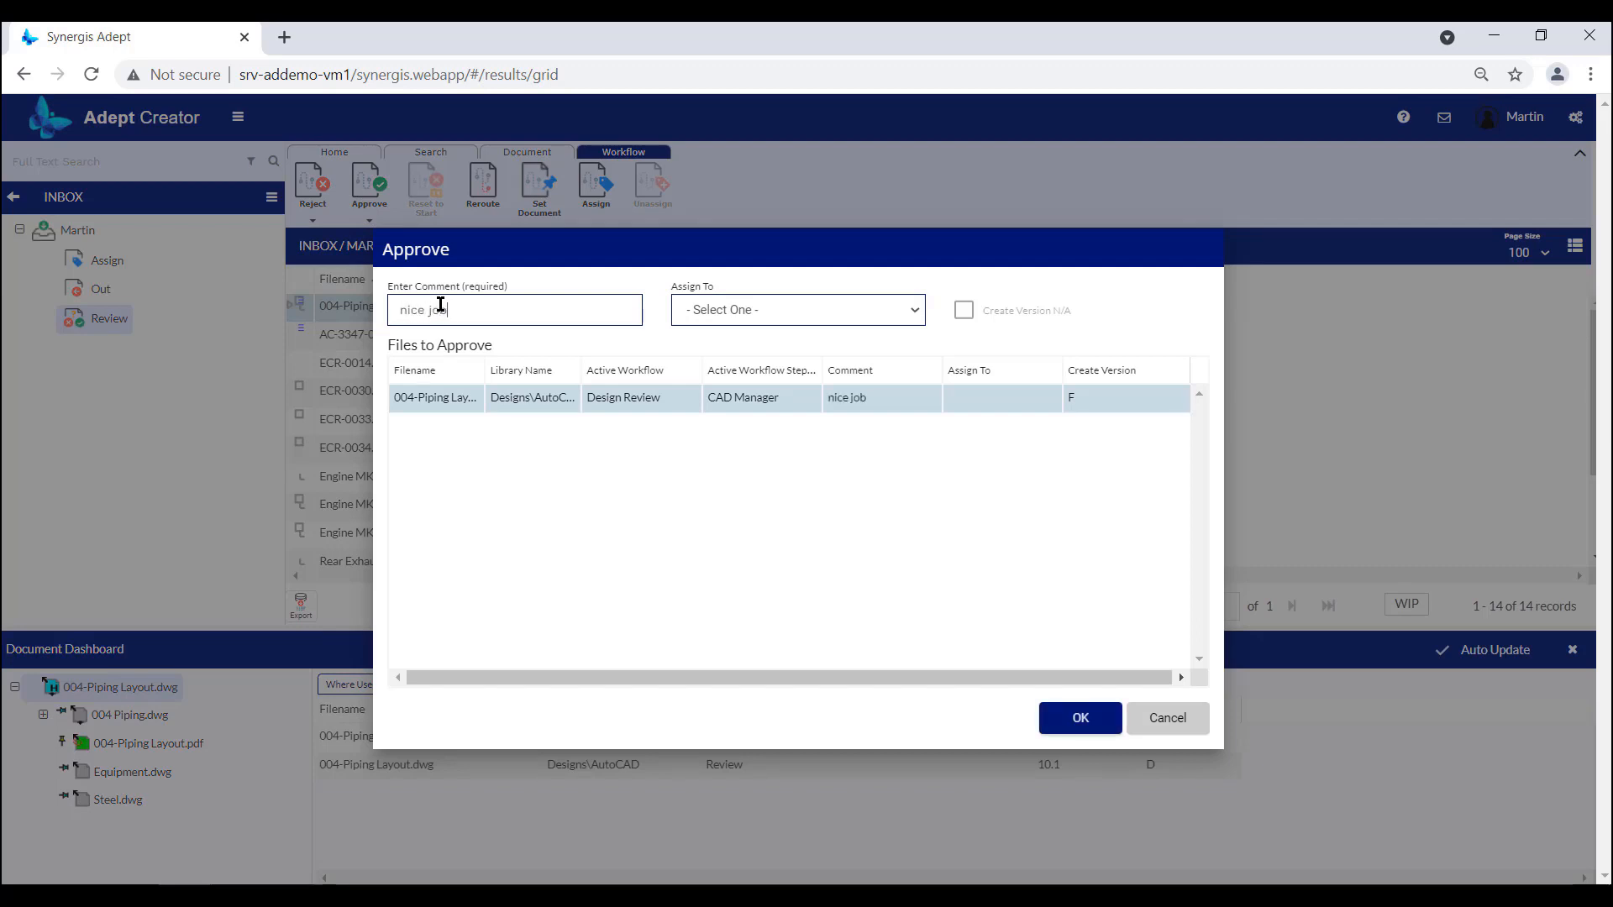
click(1080, 718)
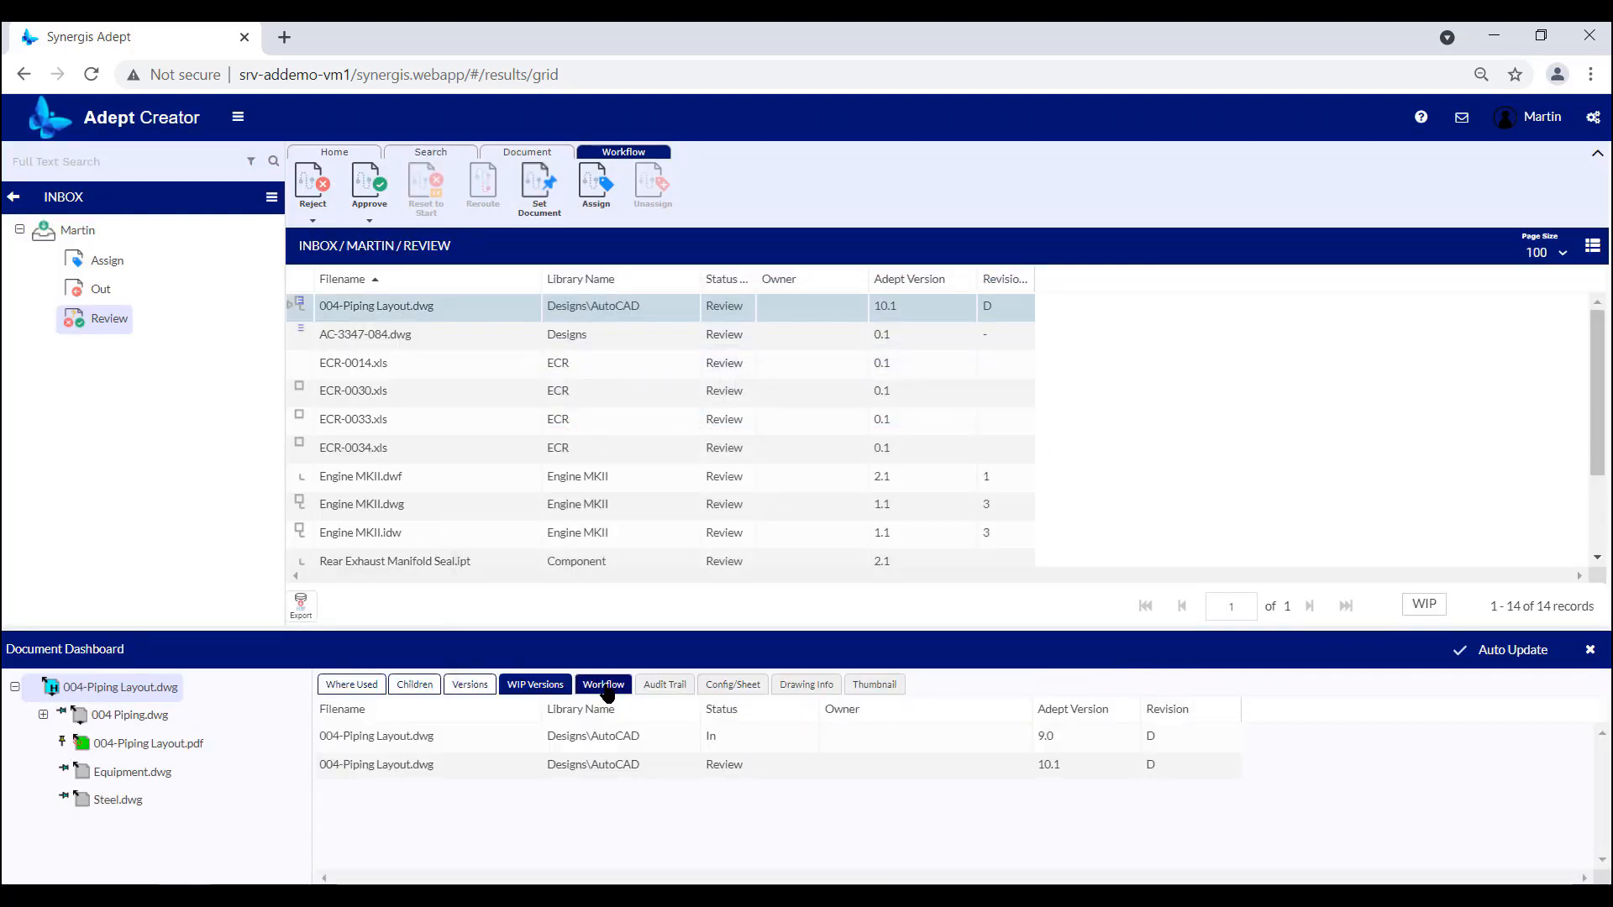
Examine the workflow history of 004-Piping Layout.dwg, including the CAD Manager entry and the remaining columns.
click(604, 684)
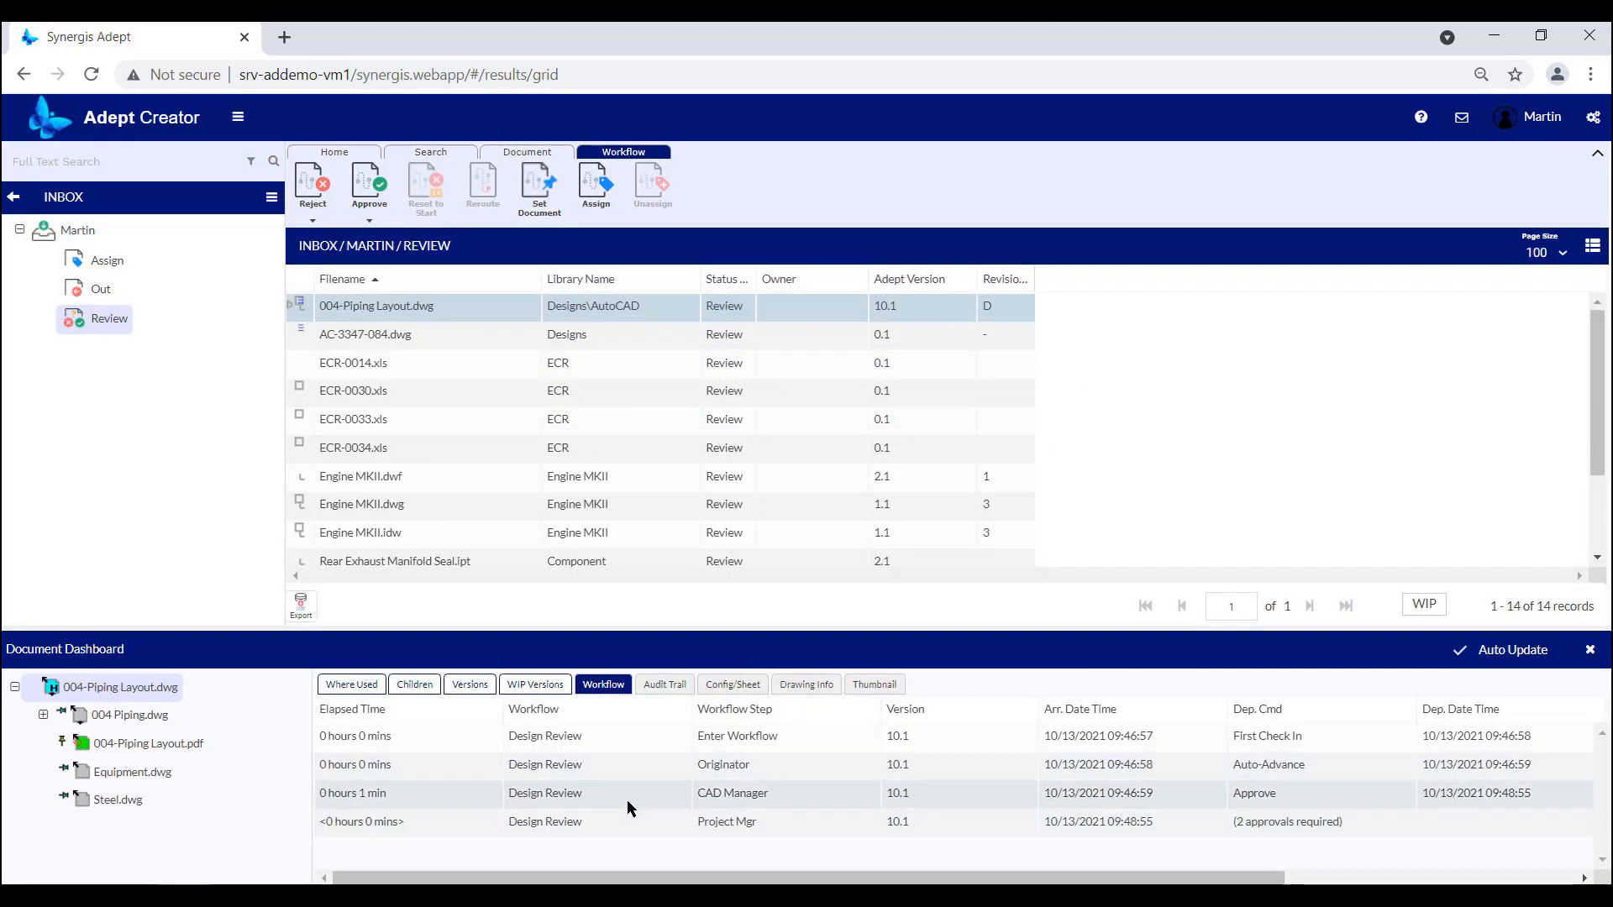
click(627, 800)
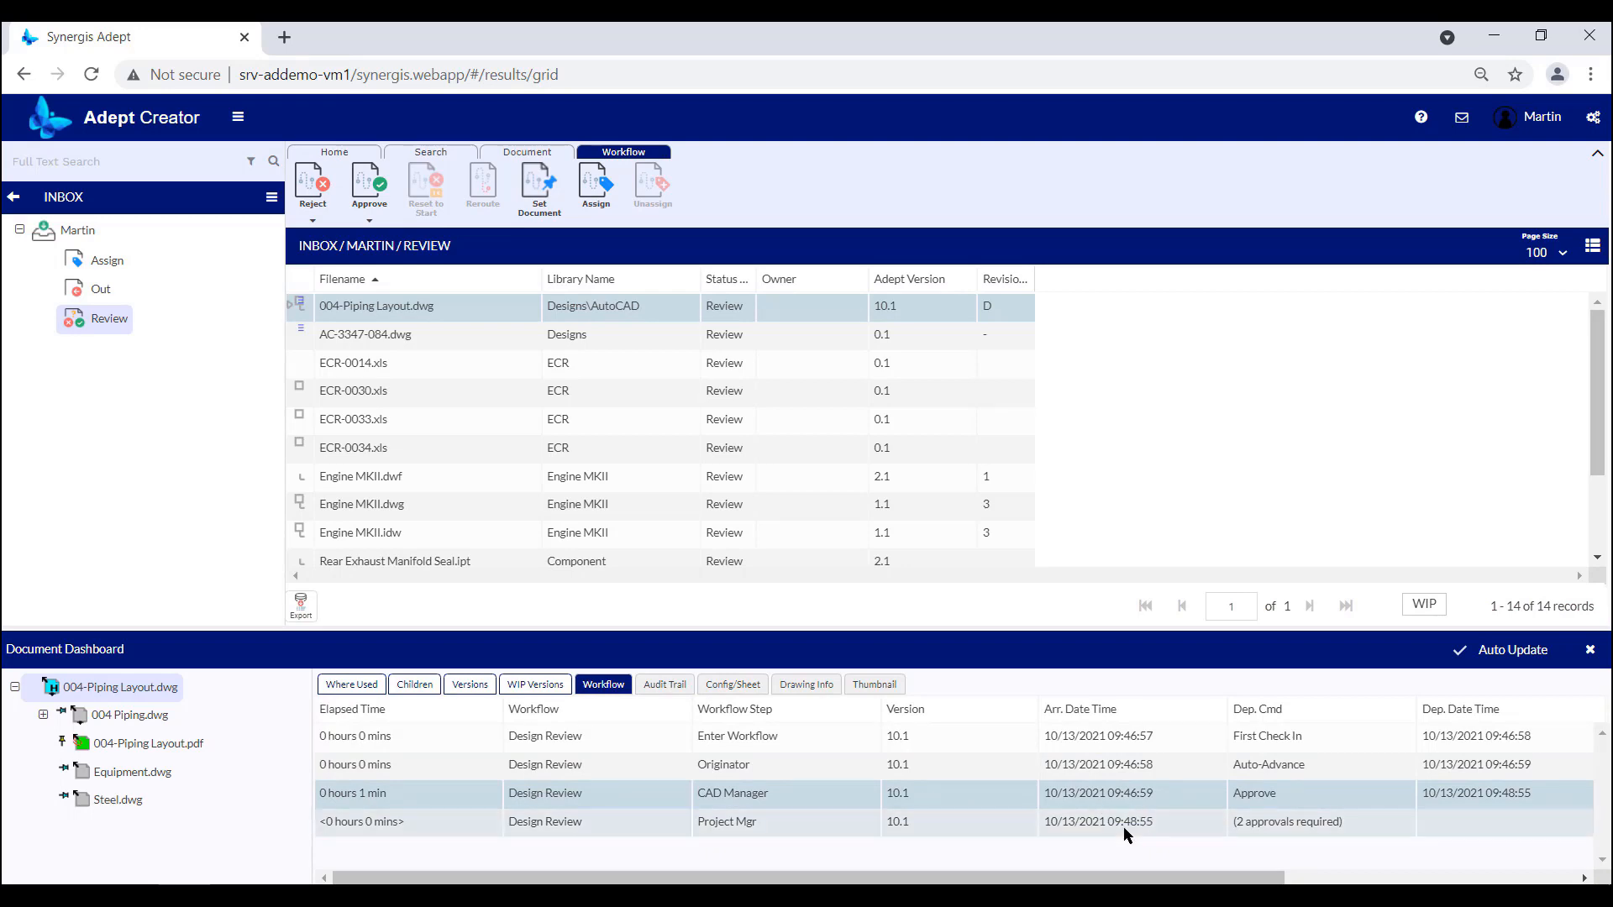
drag(1174, 876, 1429, 876)
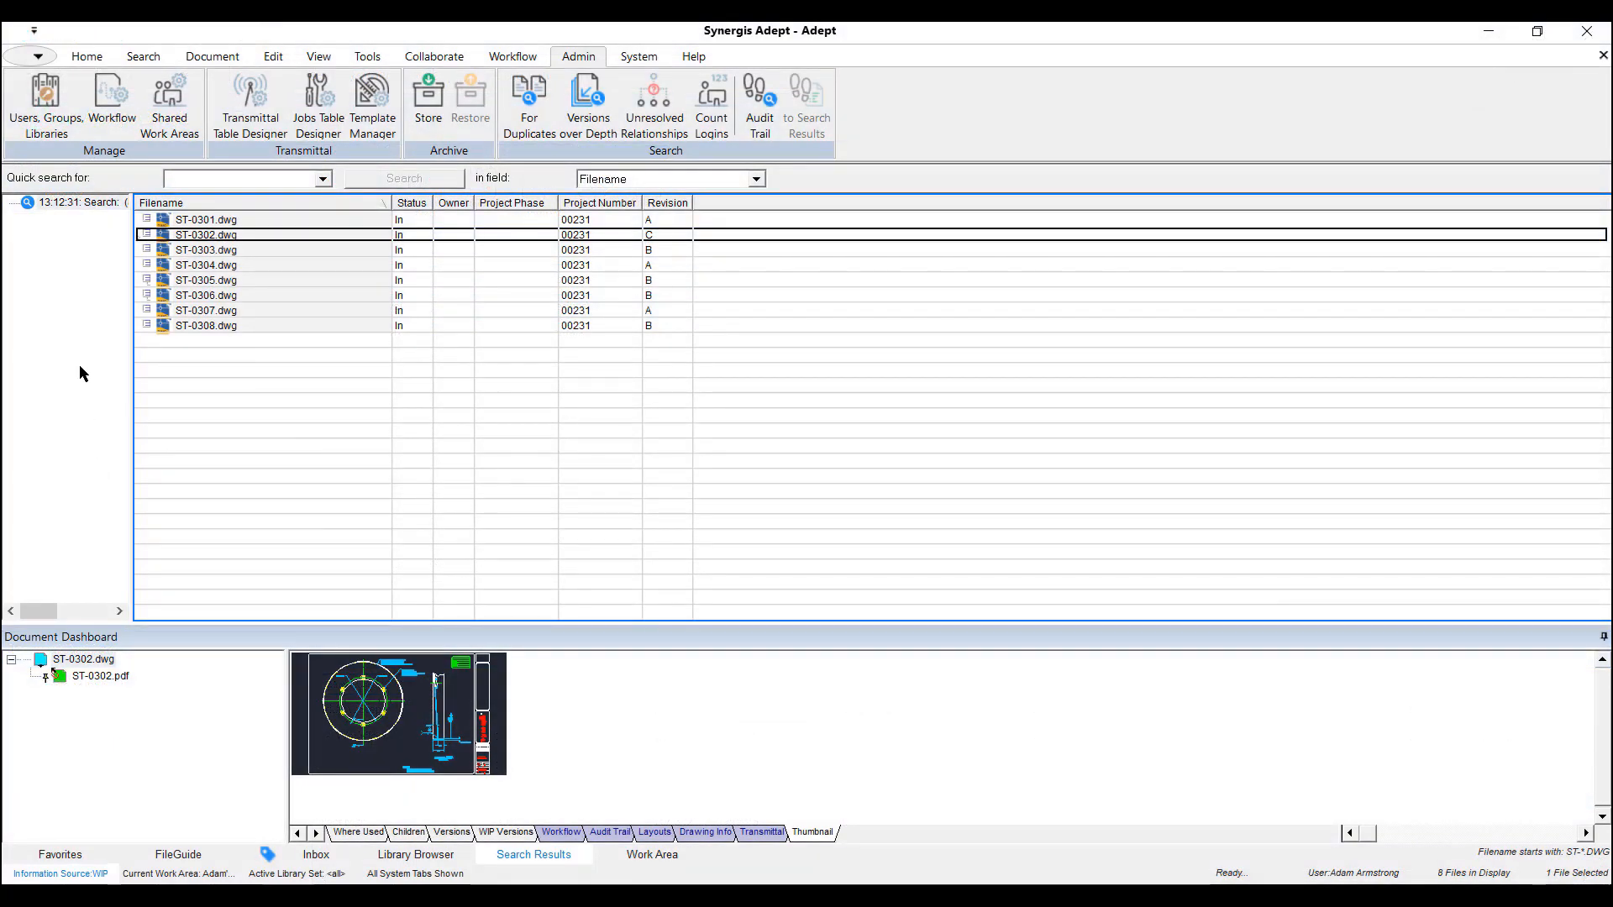
In the Adept desktop client, open the Design Review workflow for editing from workflow administration.
click(108, 109)
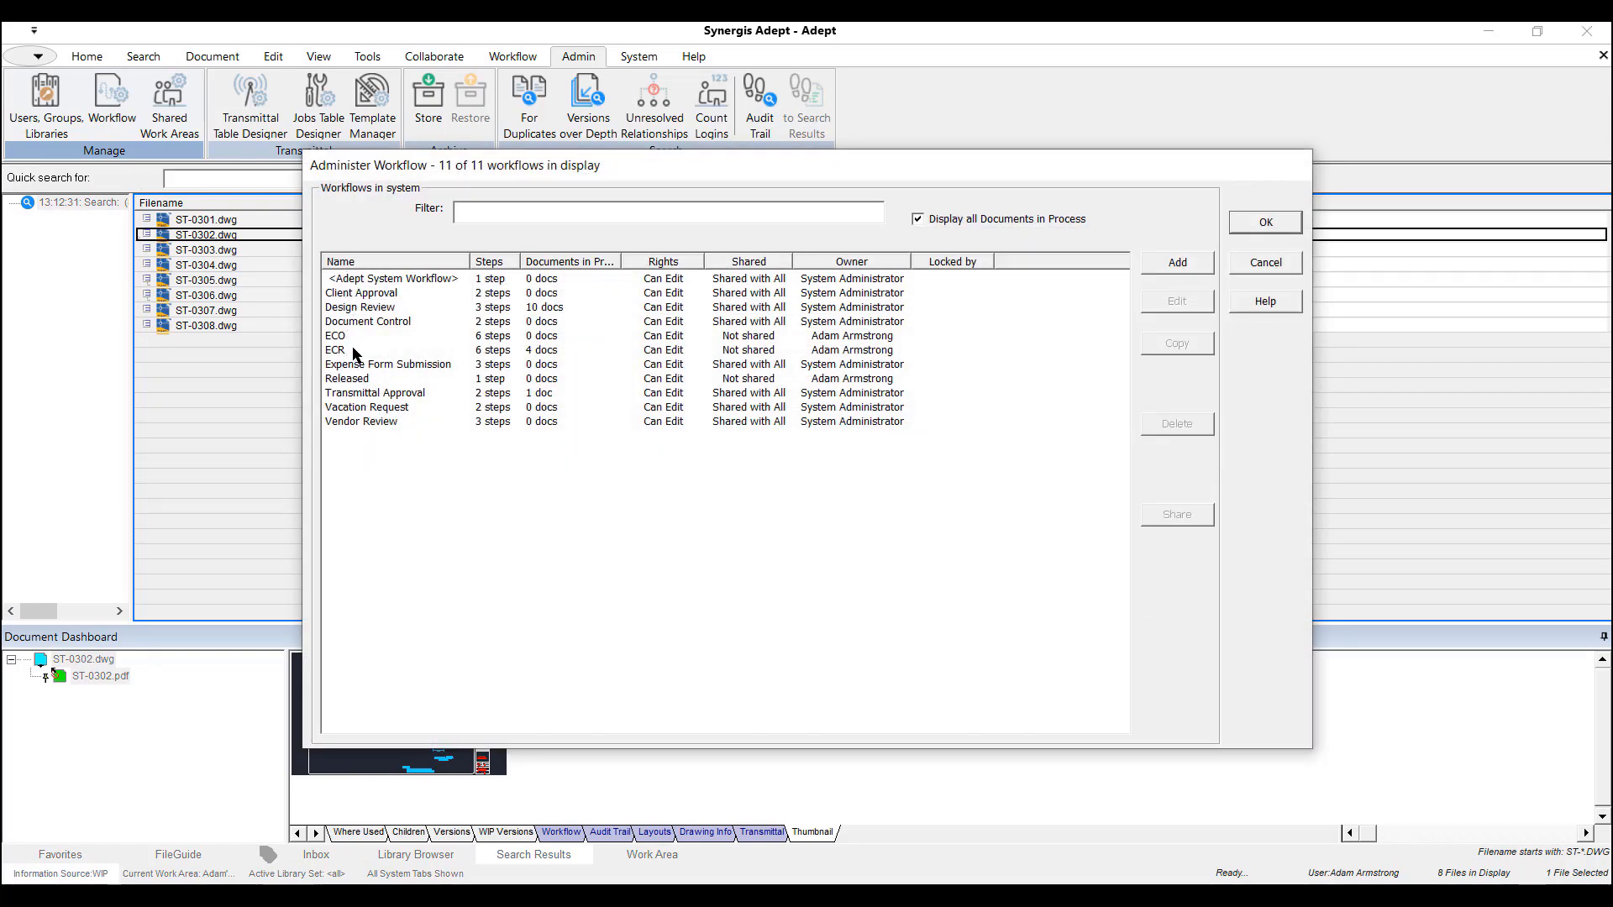
click(348, 310)
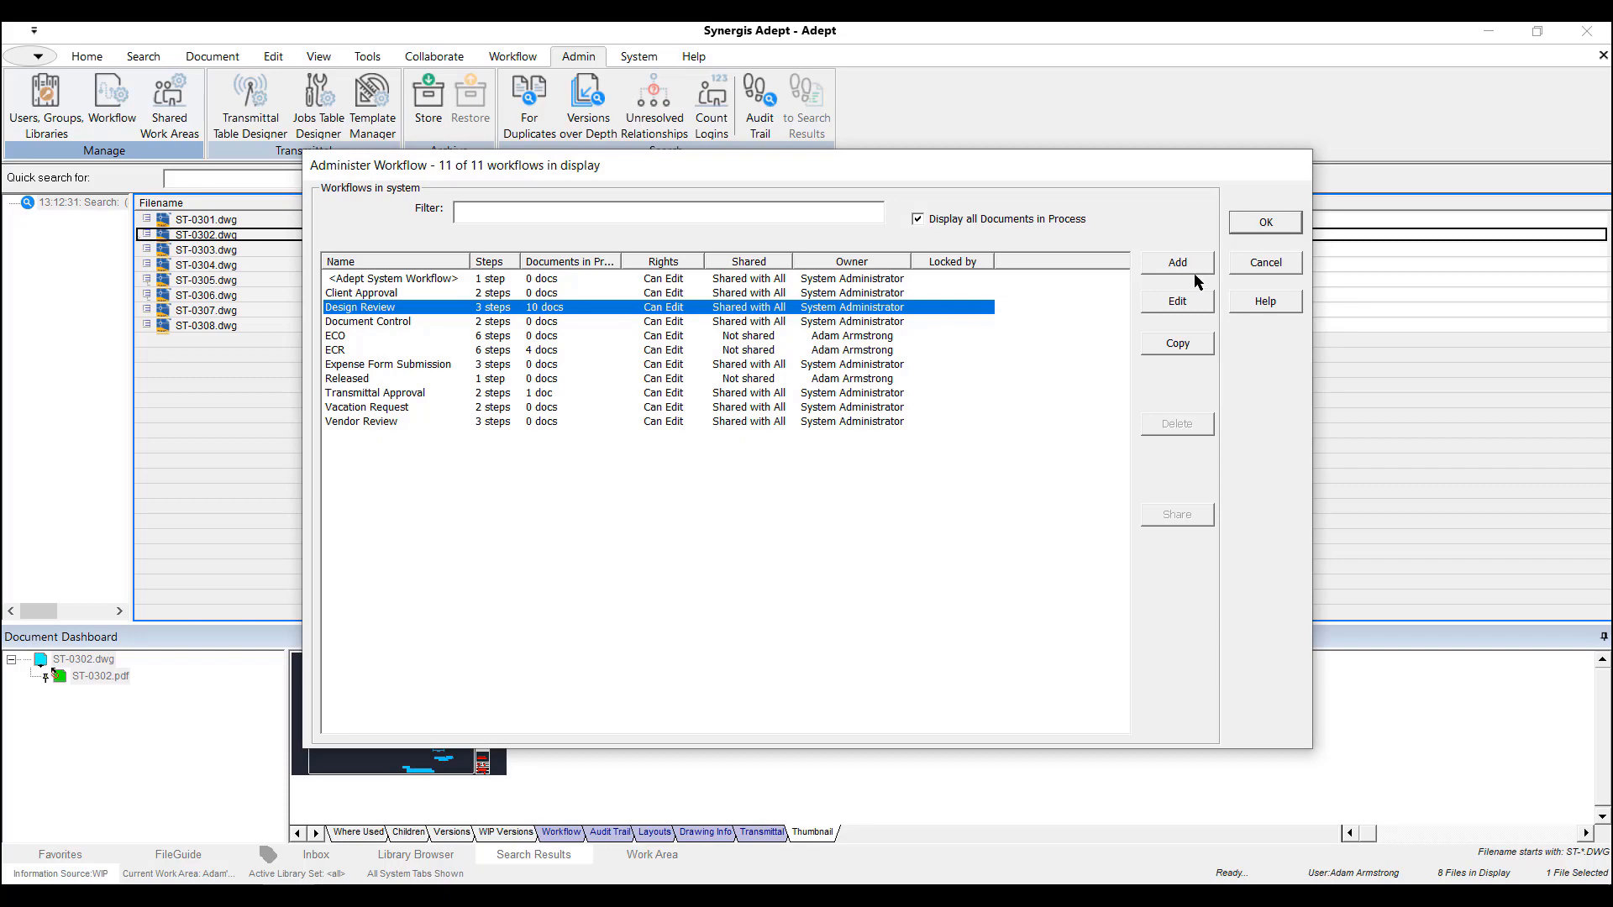
click(1180, 302)
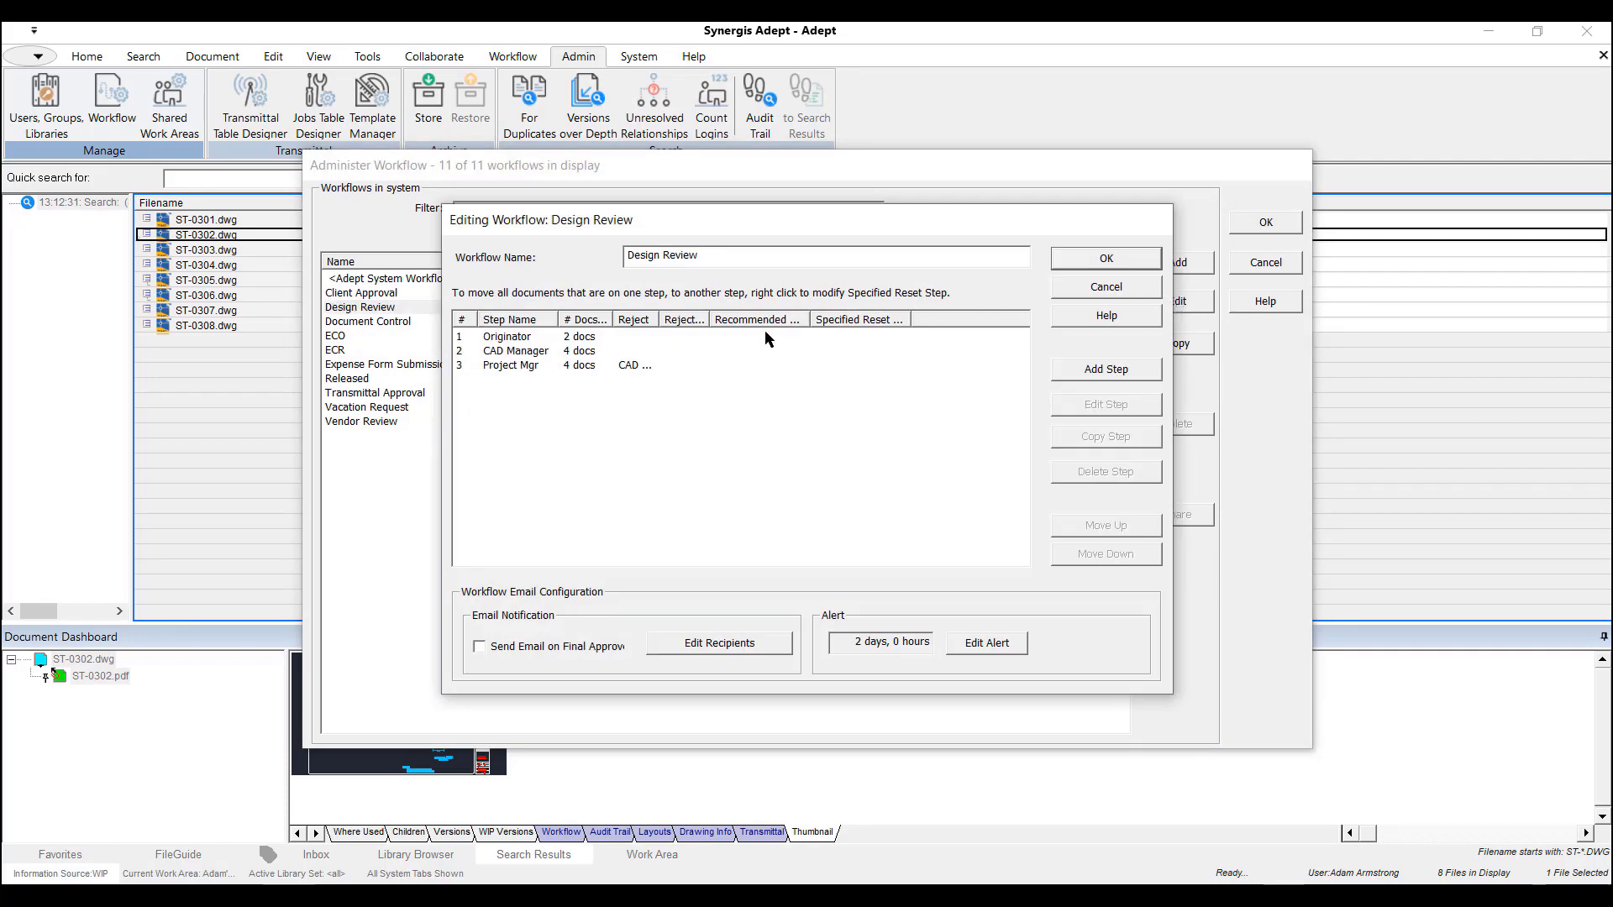
Select the CAD Manager step and review the Design Review workflow's alert interval and recipients.
click(521, 354)
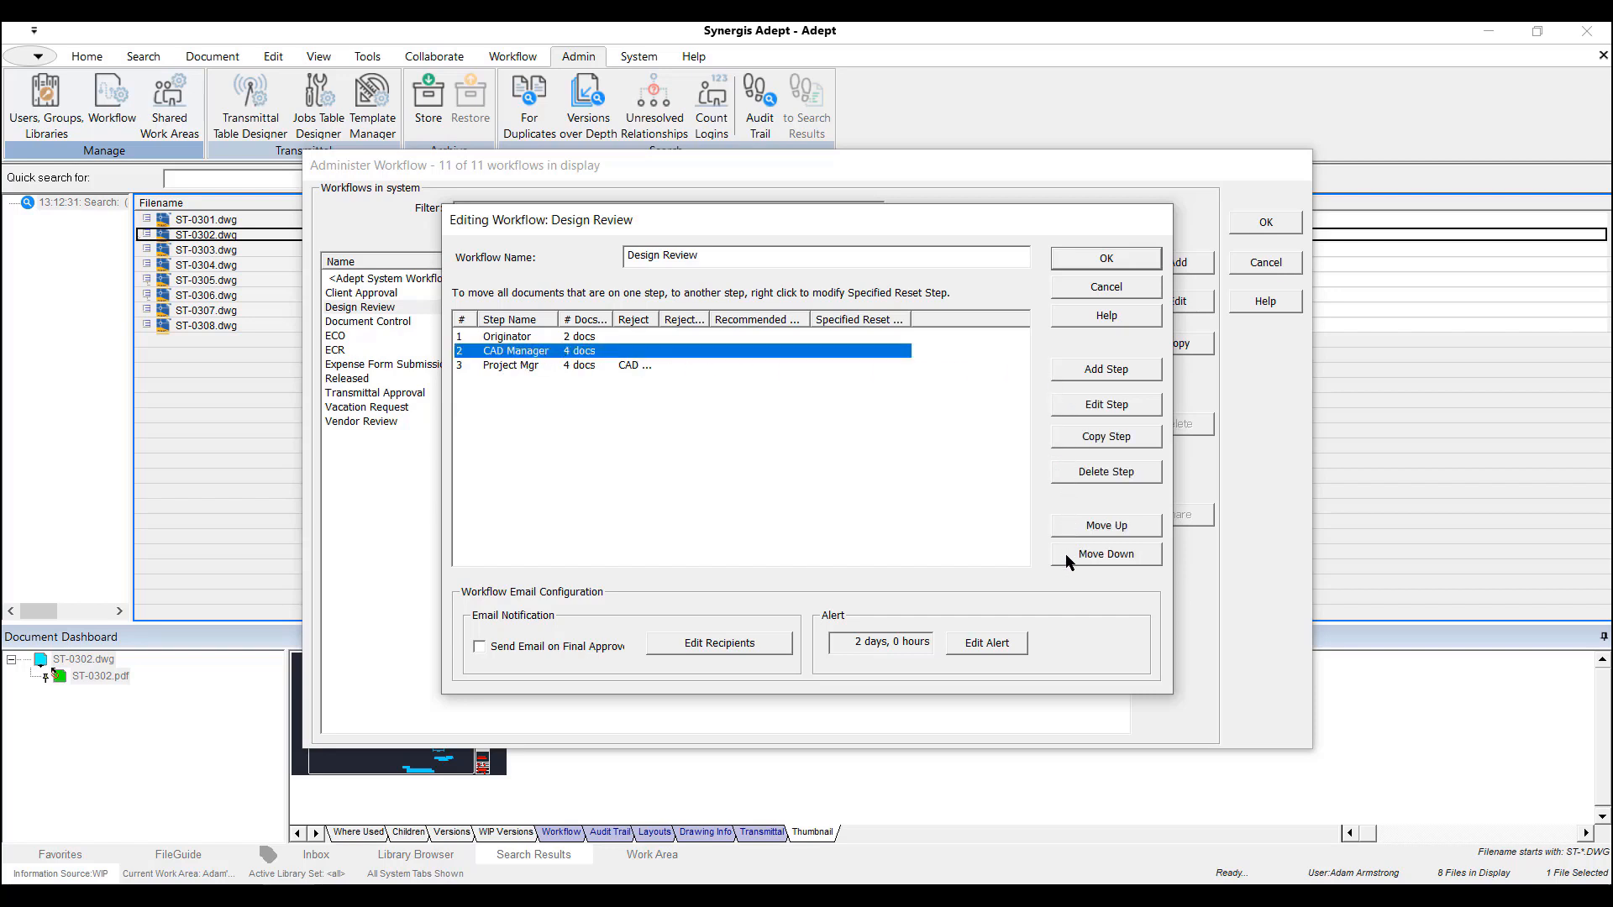
click(981, 652)
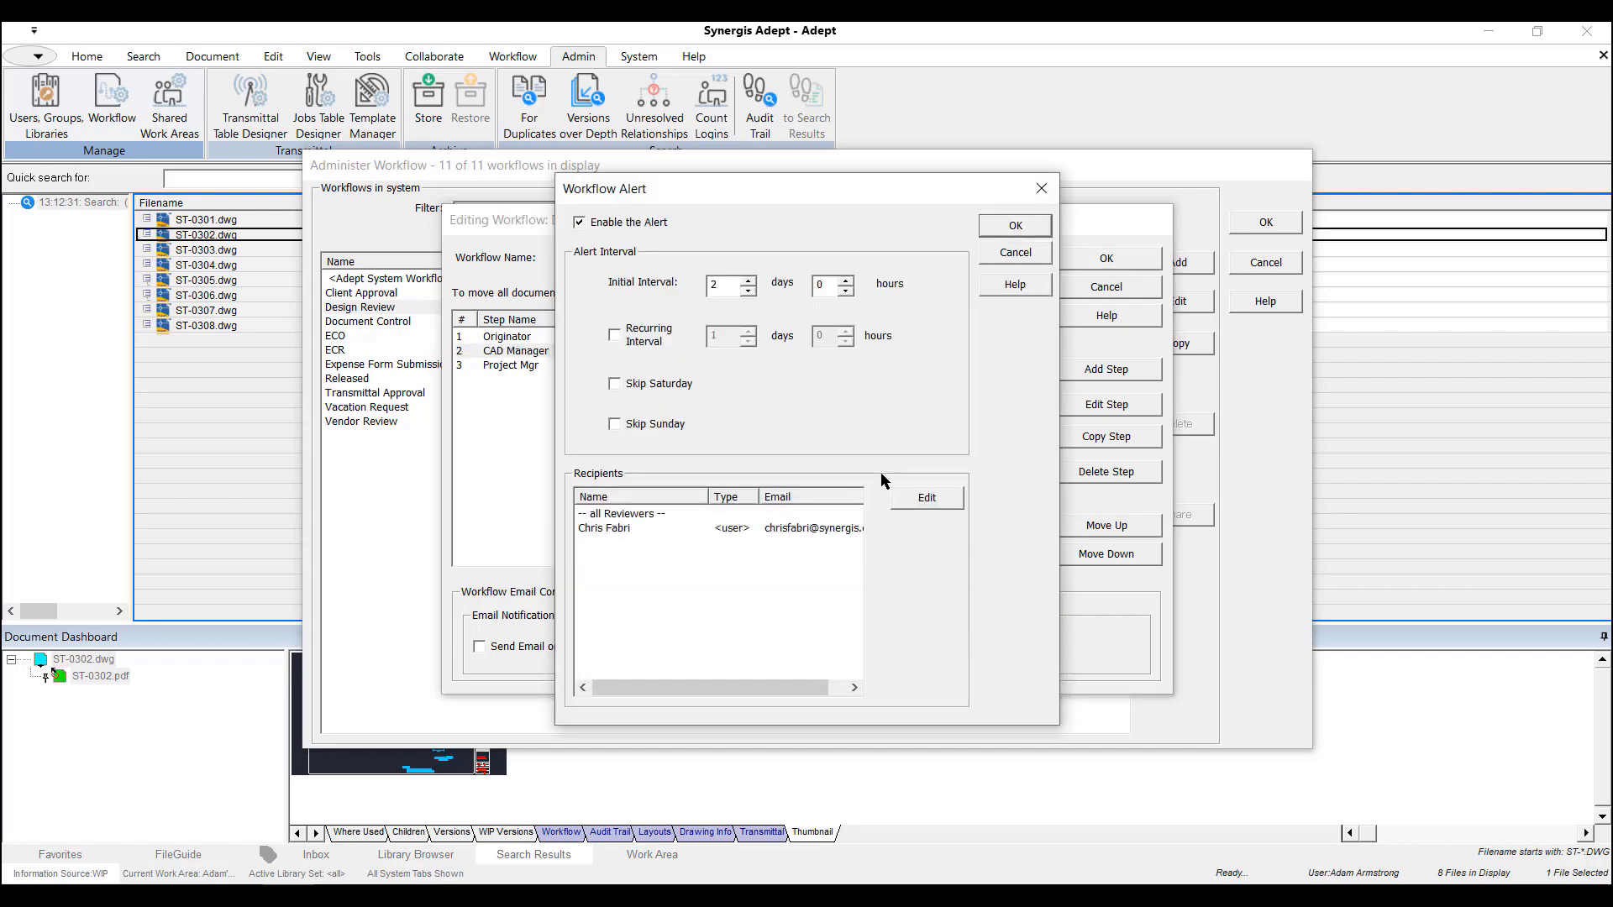
click(1013, 227)
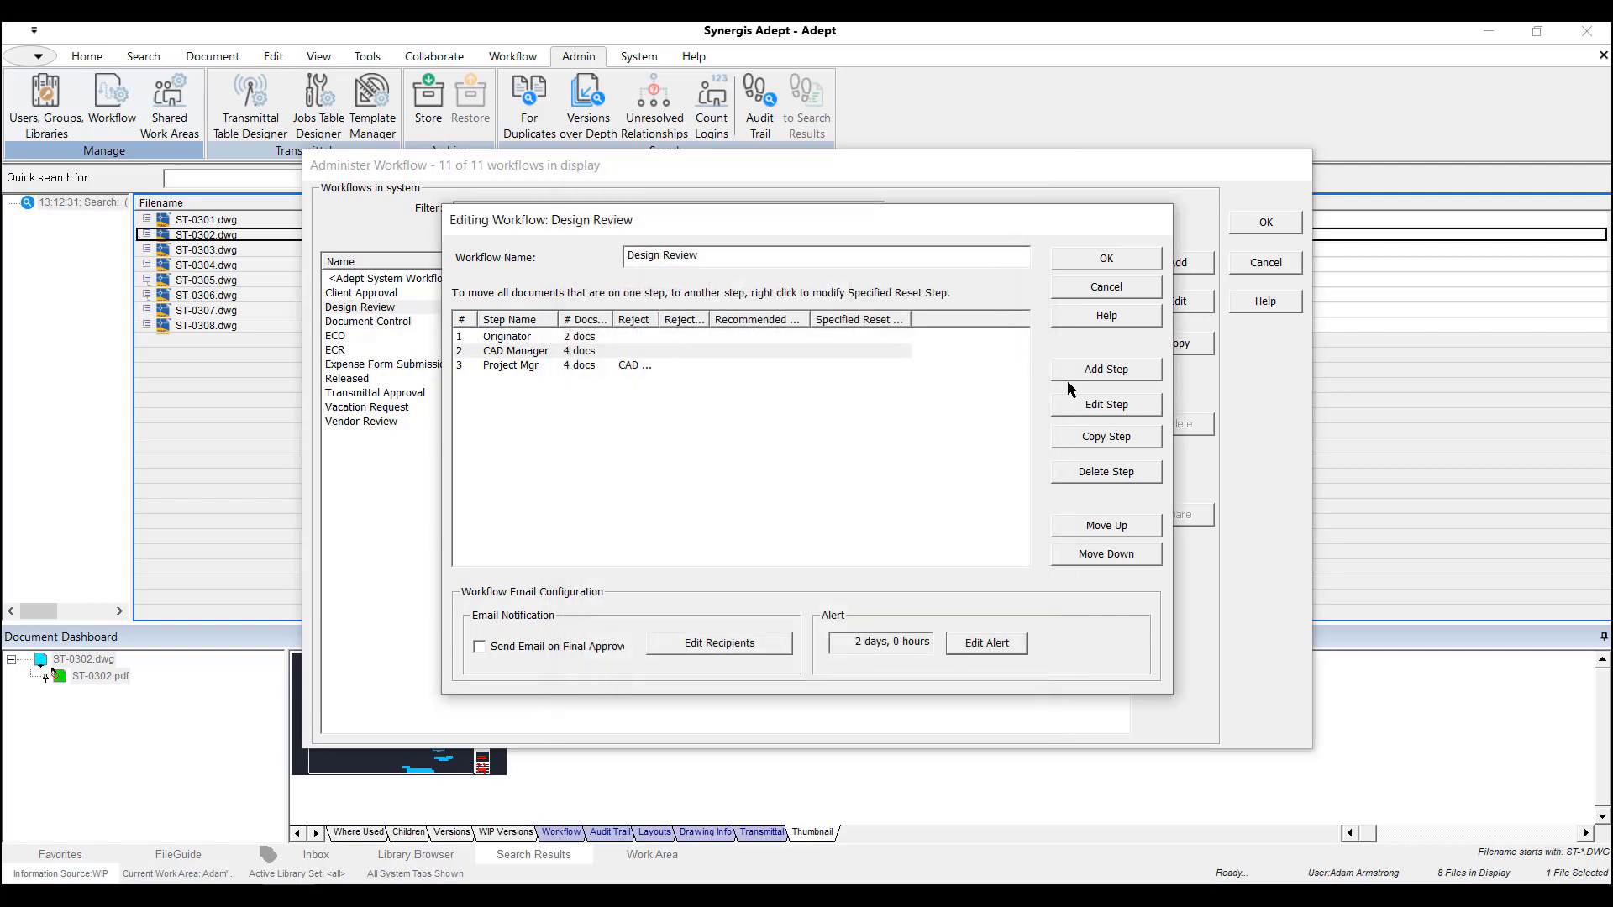
Open the CAD Manager step for editing and allow multiple approvals with 3 required.
click(1097, 402)
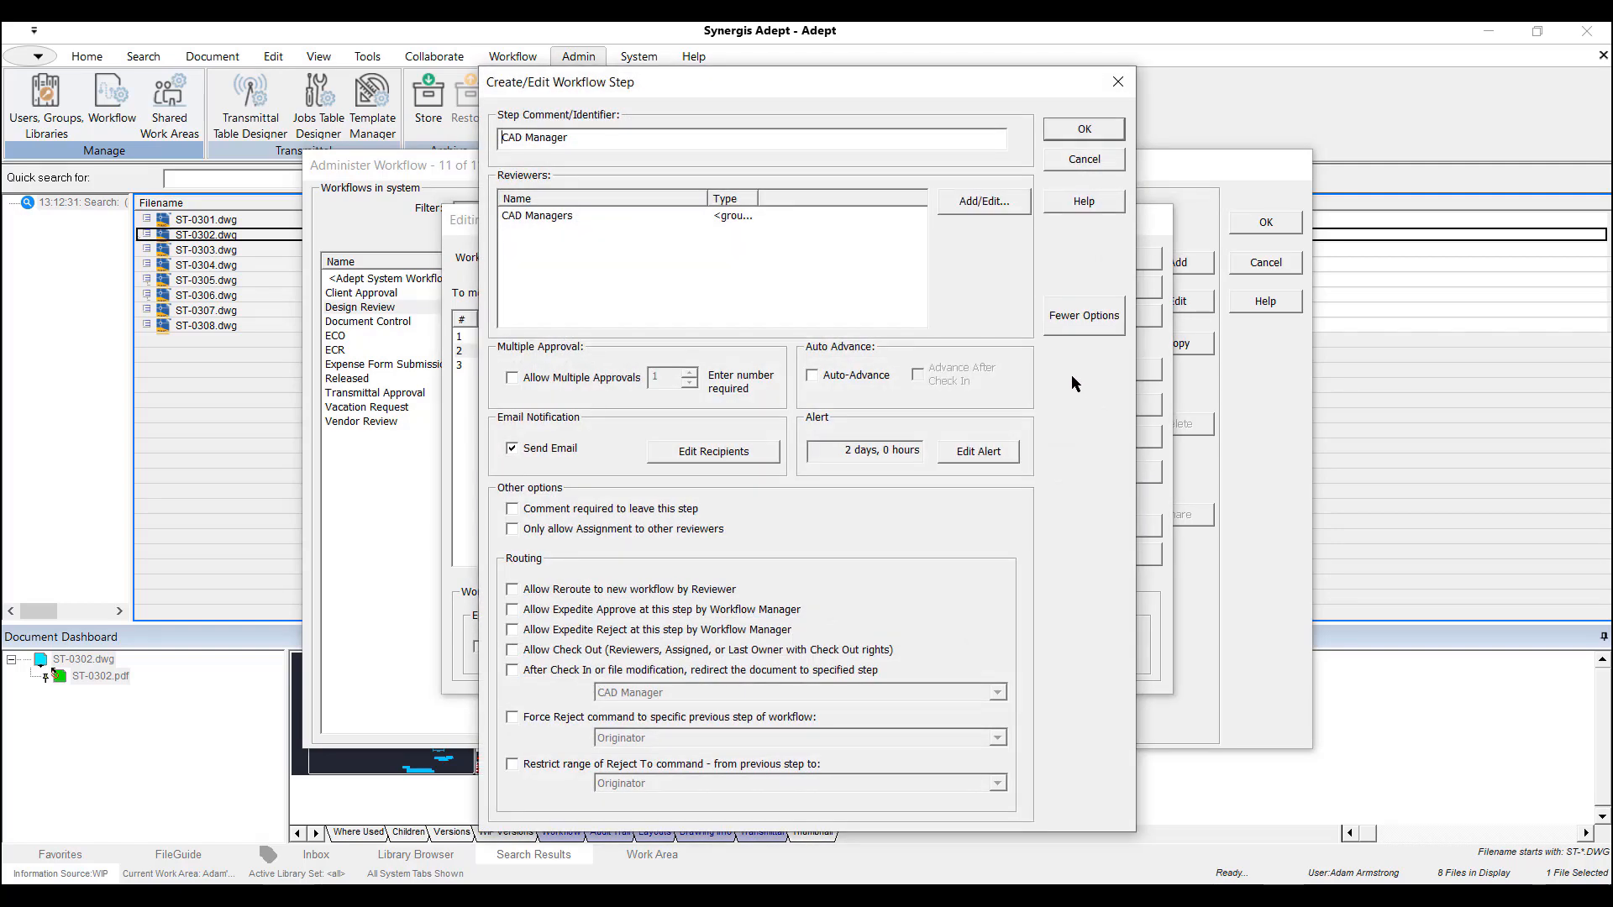
click(531, 220)
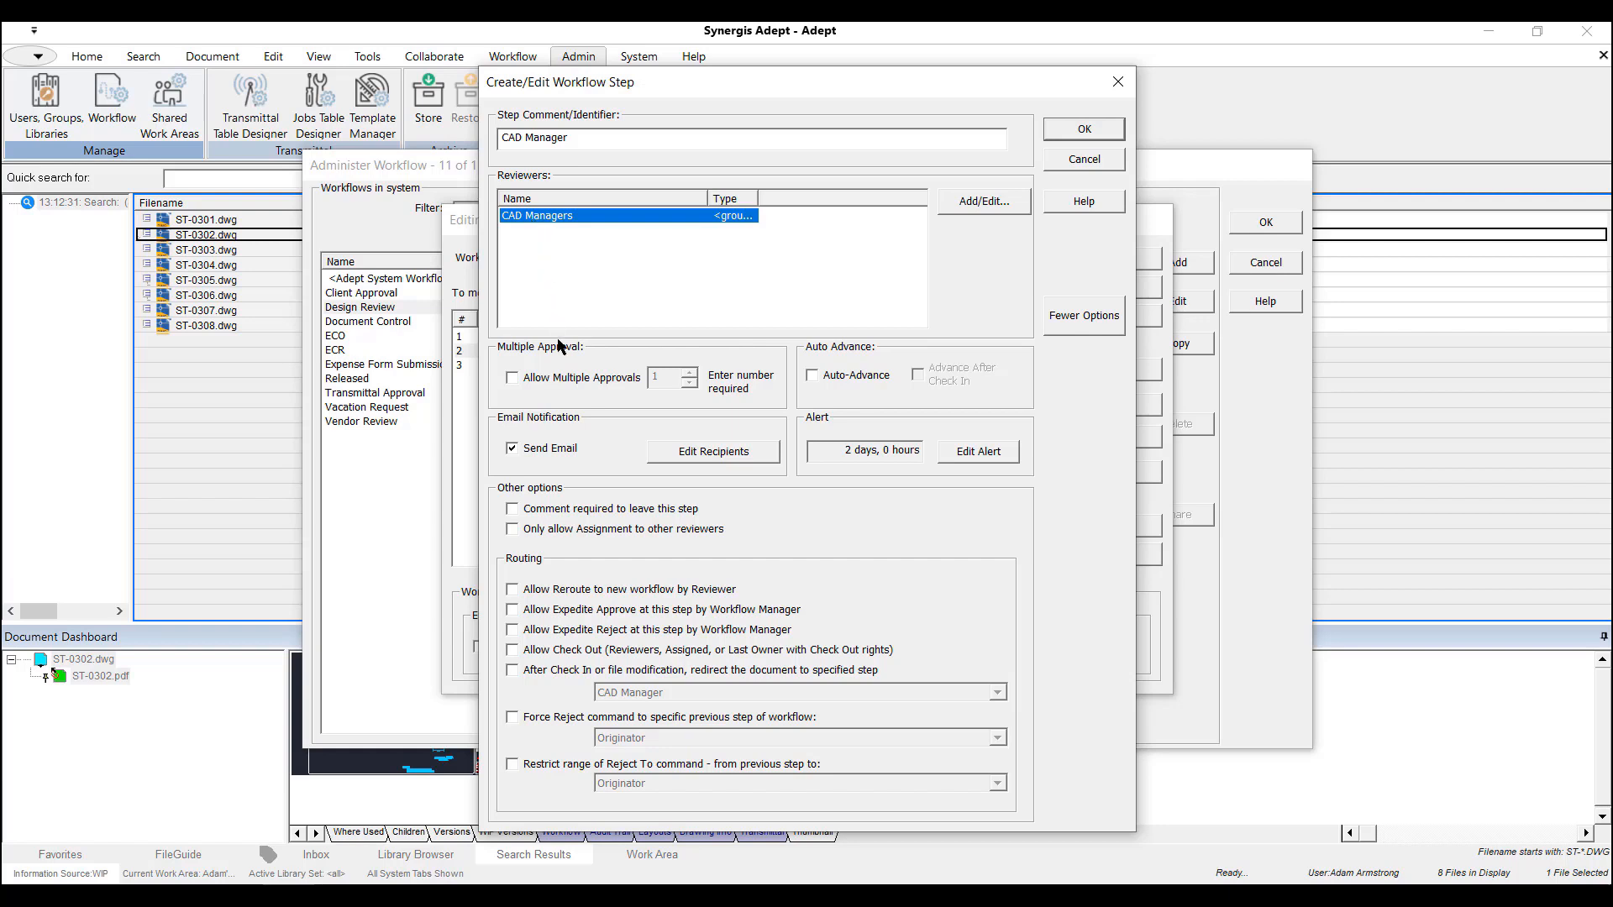
click(554, 386)
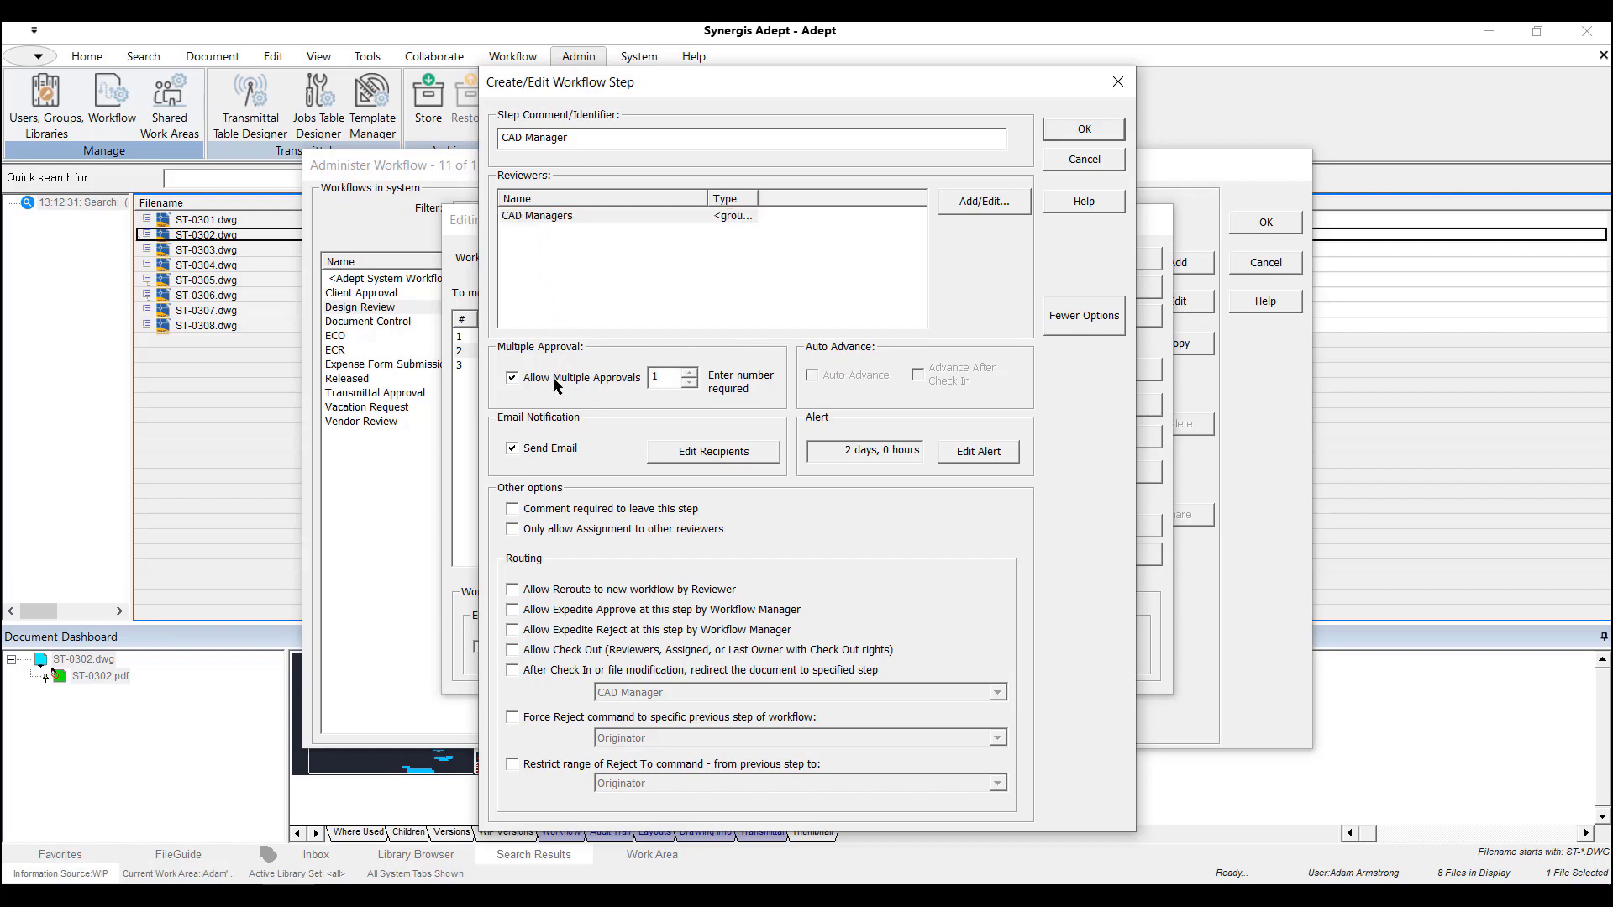
click(690, 372)
click(690, 372)
Review the initial interval, recurring interval and recipients of the CAD Manager step's alert and accept them.
click(968, 457)
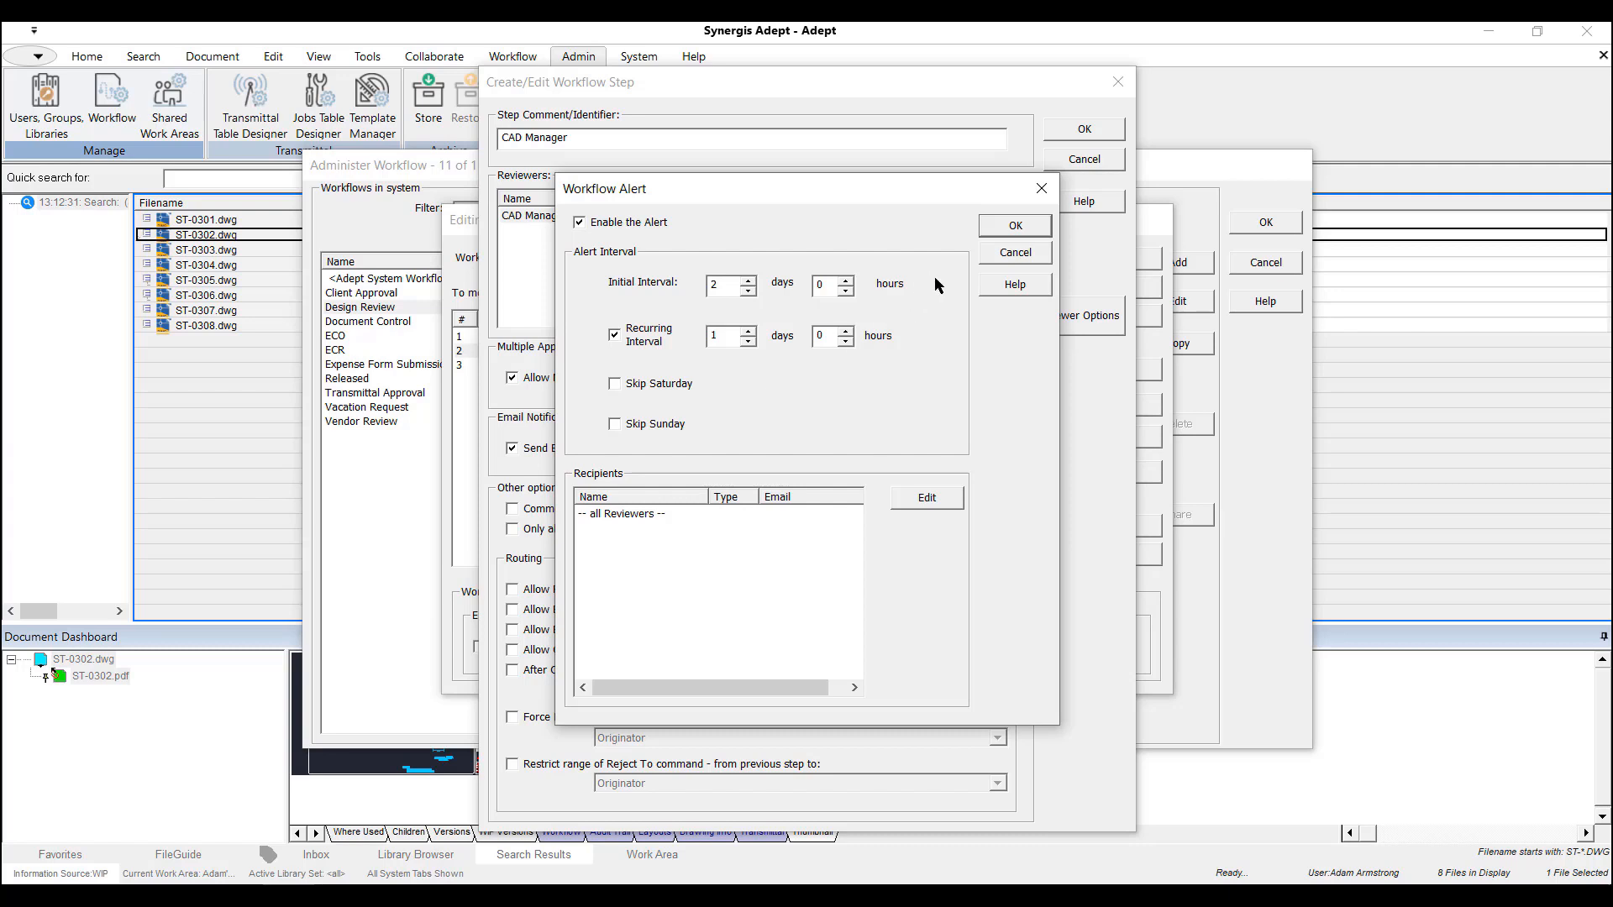
click(995, 230)
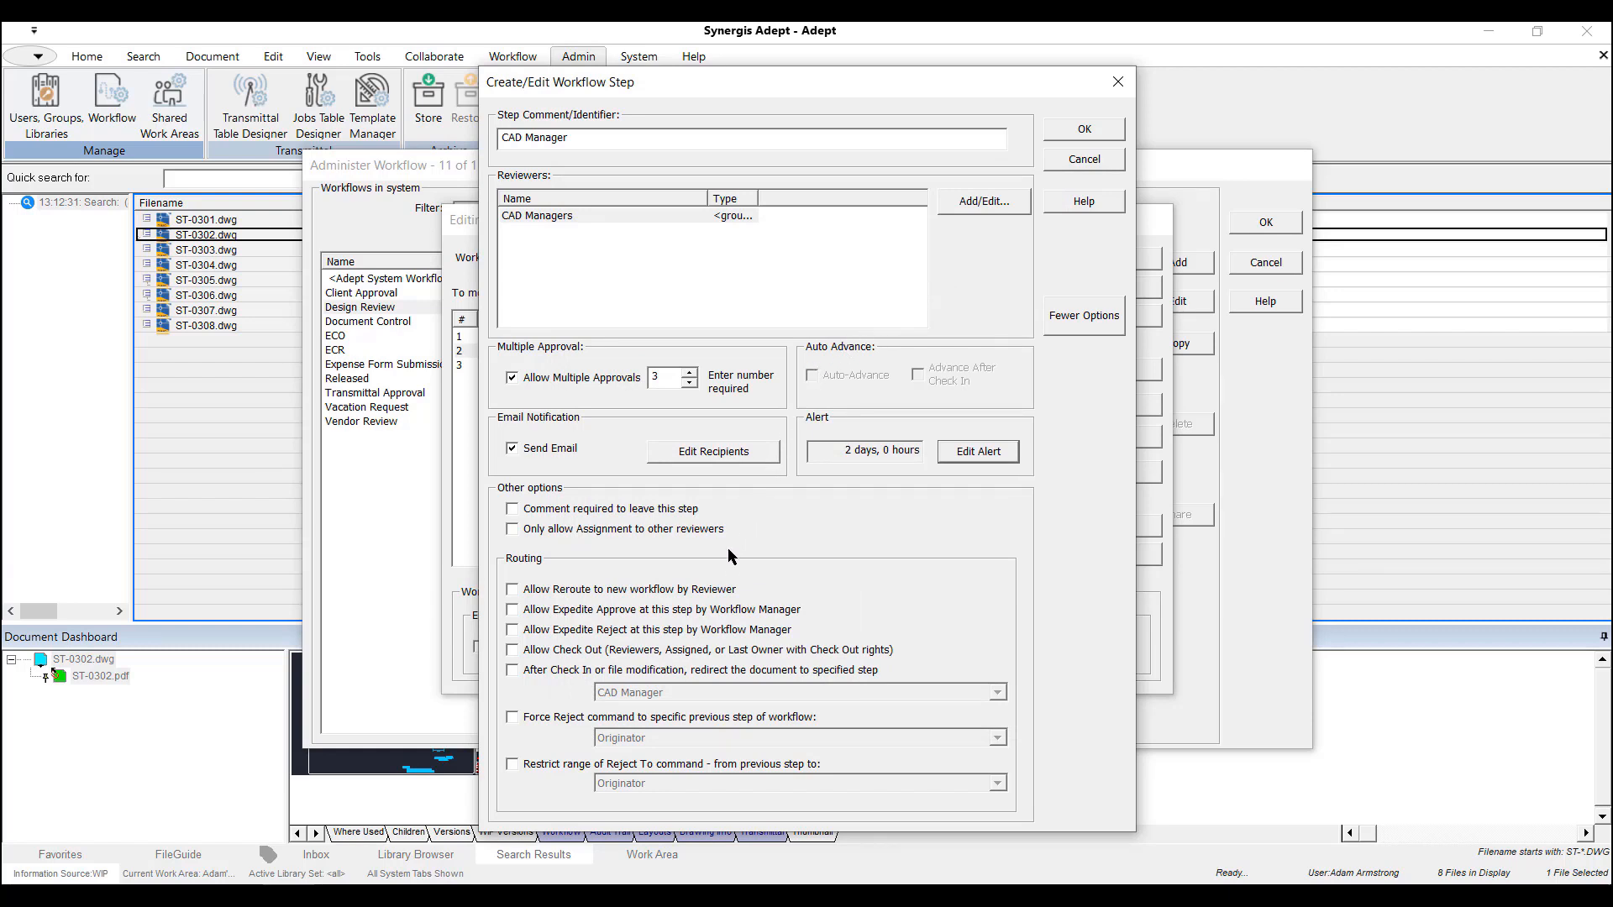
Allow reroute to a new workflow by the reviewer and expedite approve by the Workflow Manager for the CAD Manager step.
click(514, 590)
click(513, 612)
click(1068, 128)
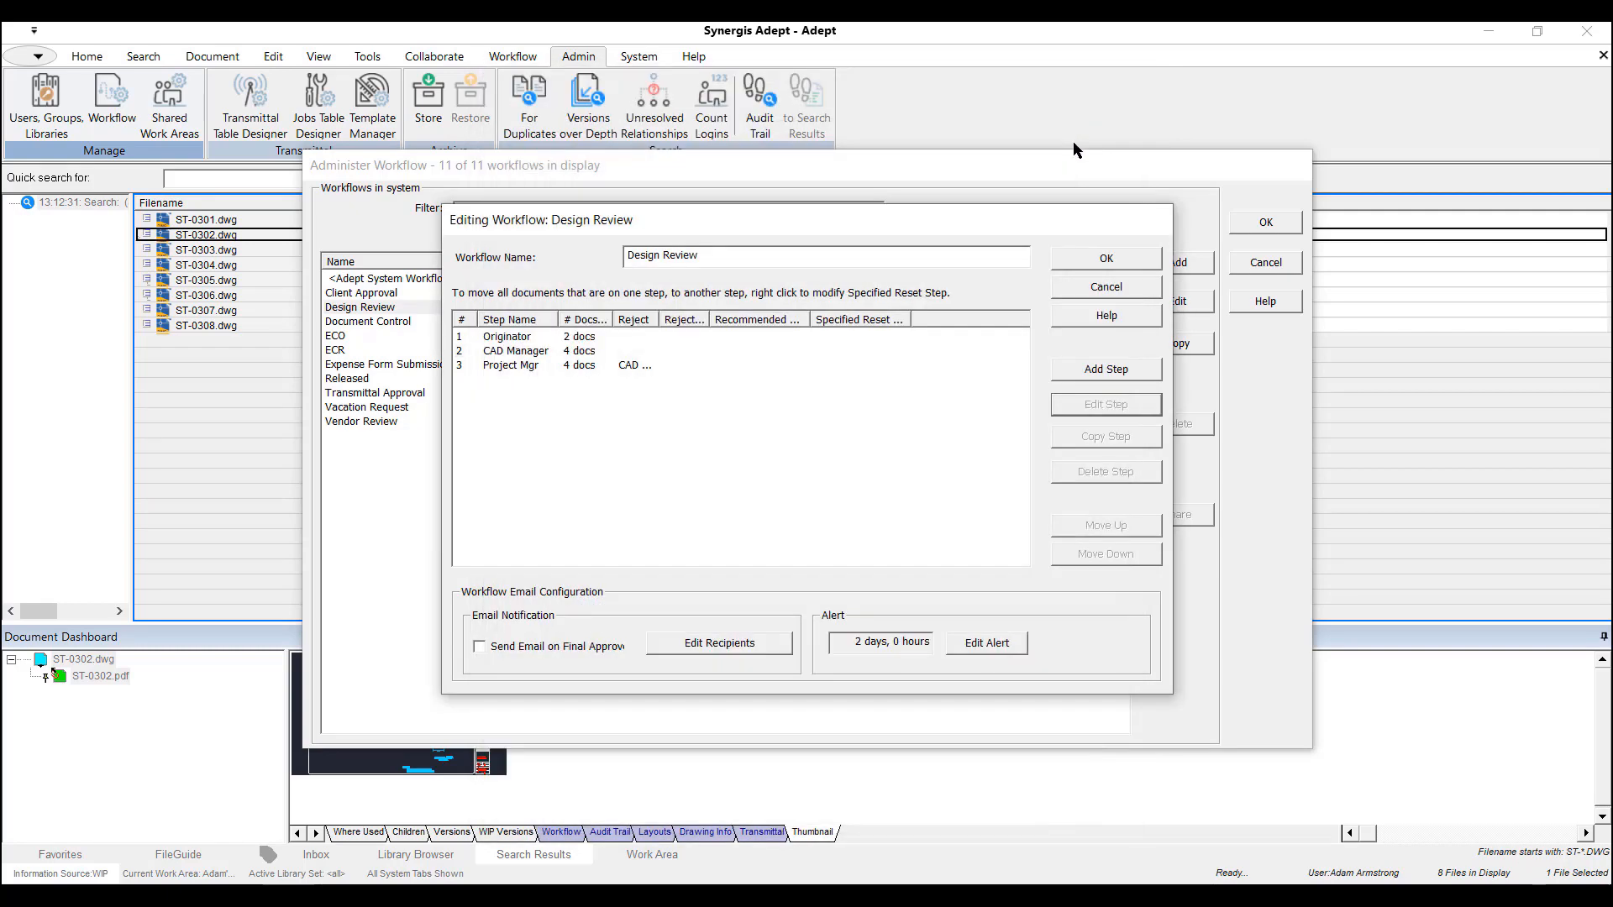
Save the edited Design Review workflow and finish workflow administration.
click(1100, 255)
click(841, 543)
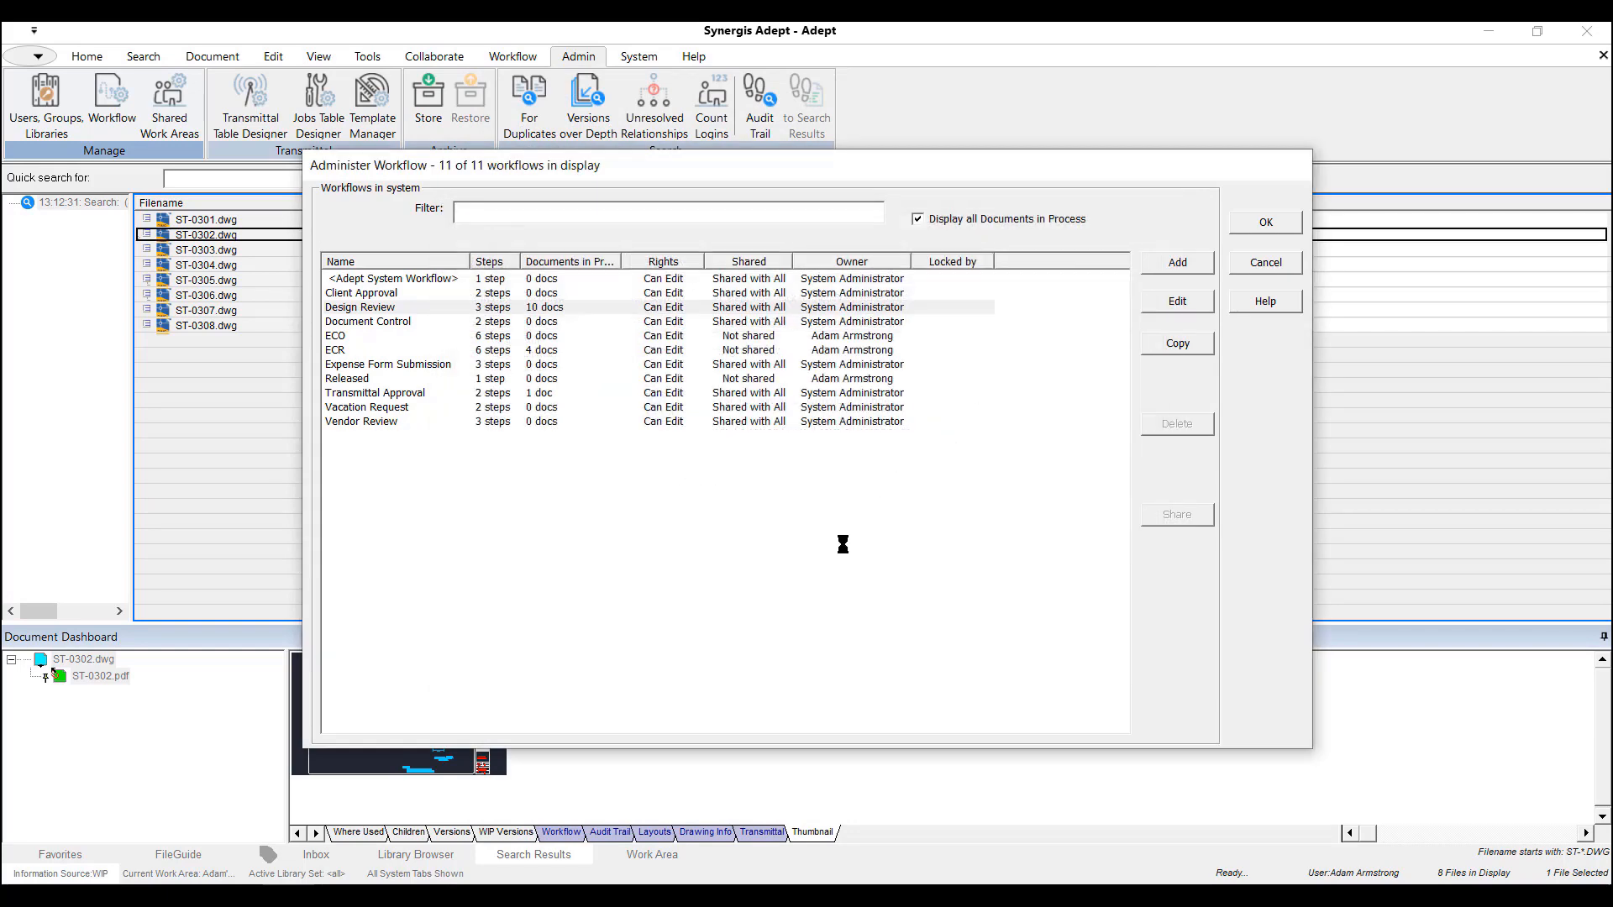
click(1265, 225)
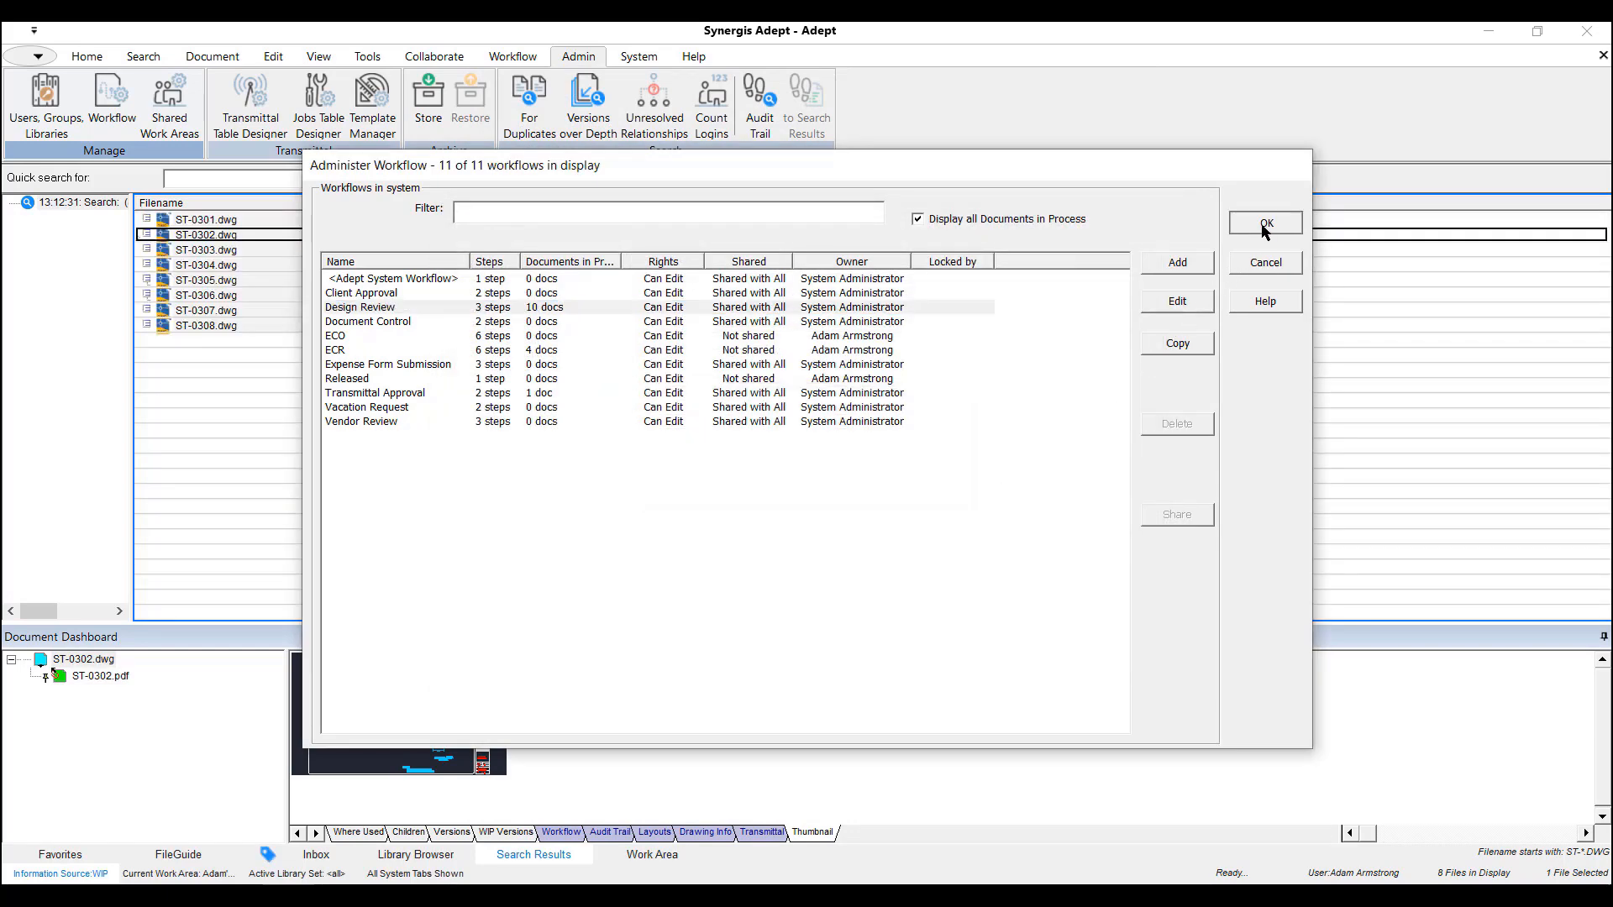